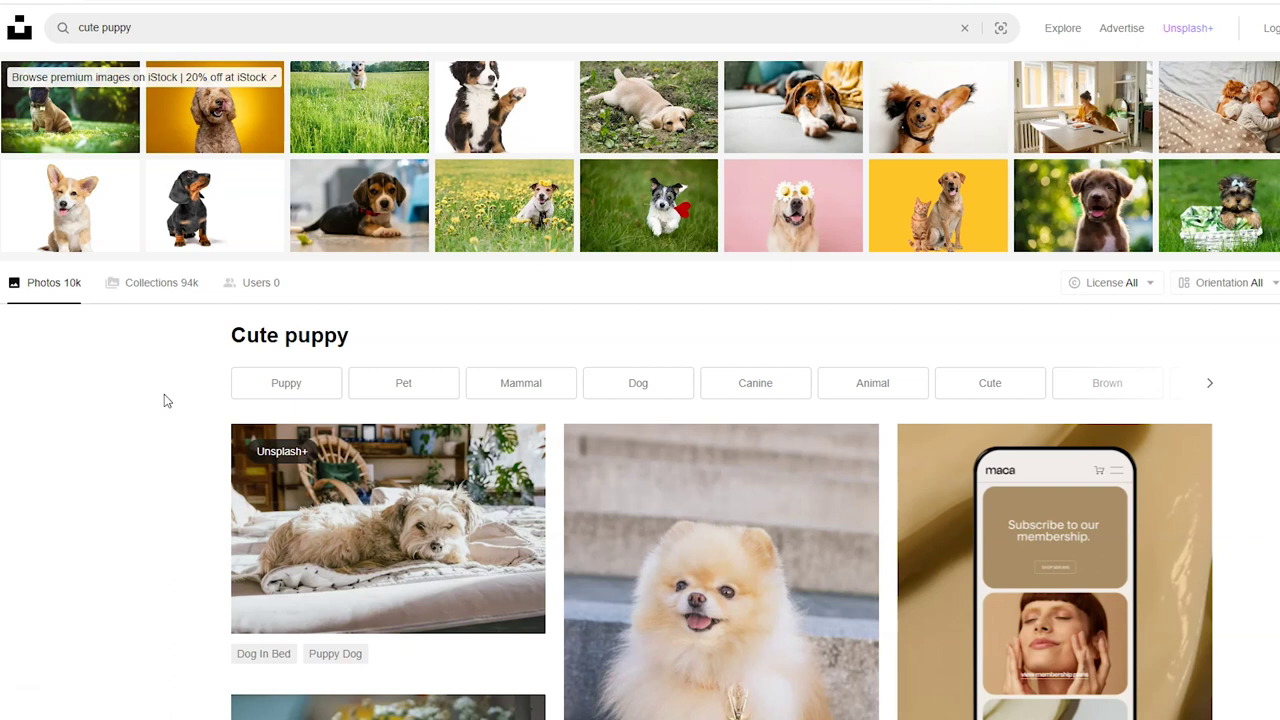
Scroll the Unsplash cute puppy results down to the white Pomeranian peeking through leaves.
scroll(150, 410, down, 4)
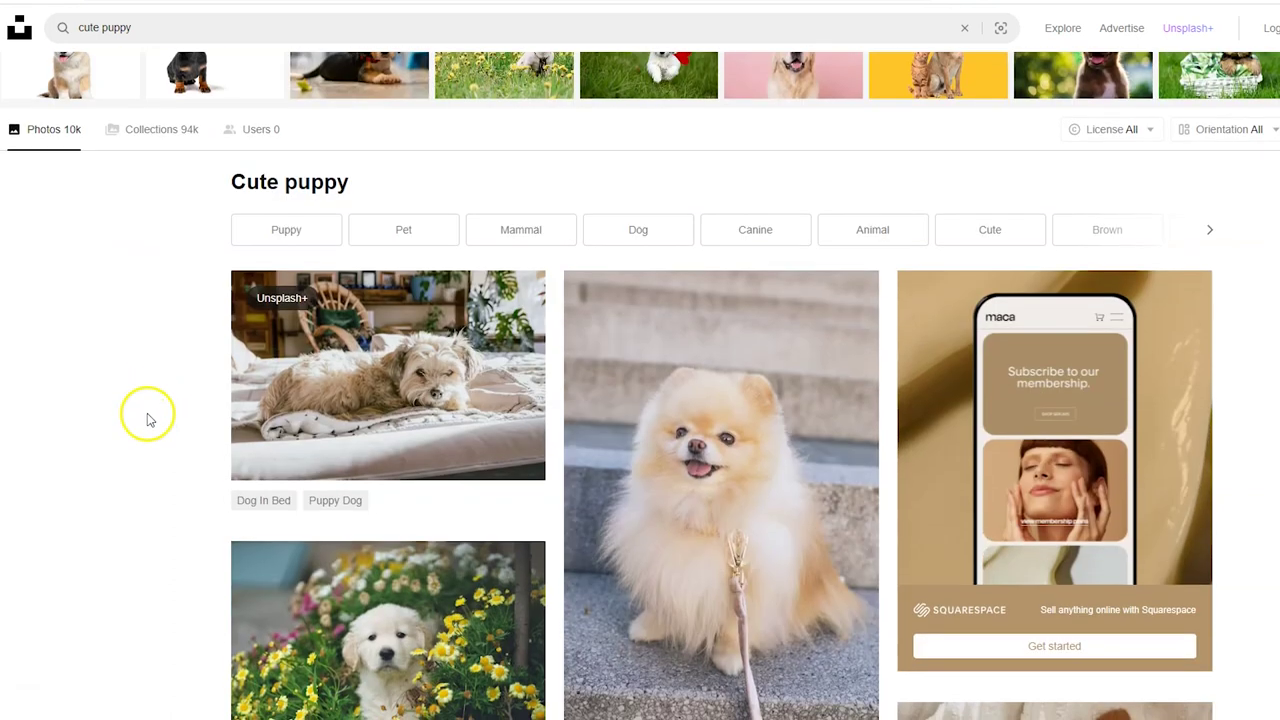
scroll(130, 407, down, 3)
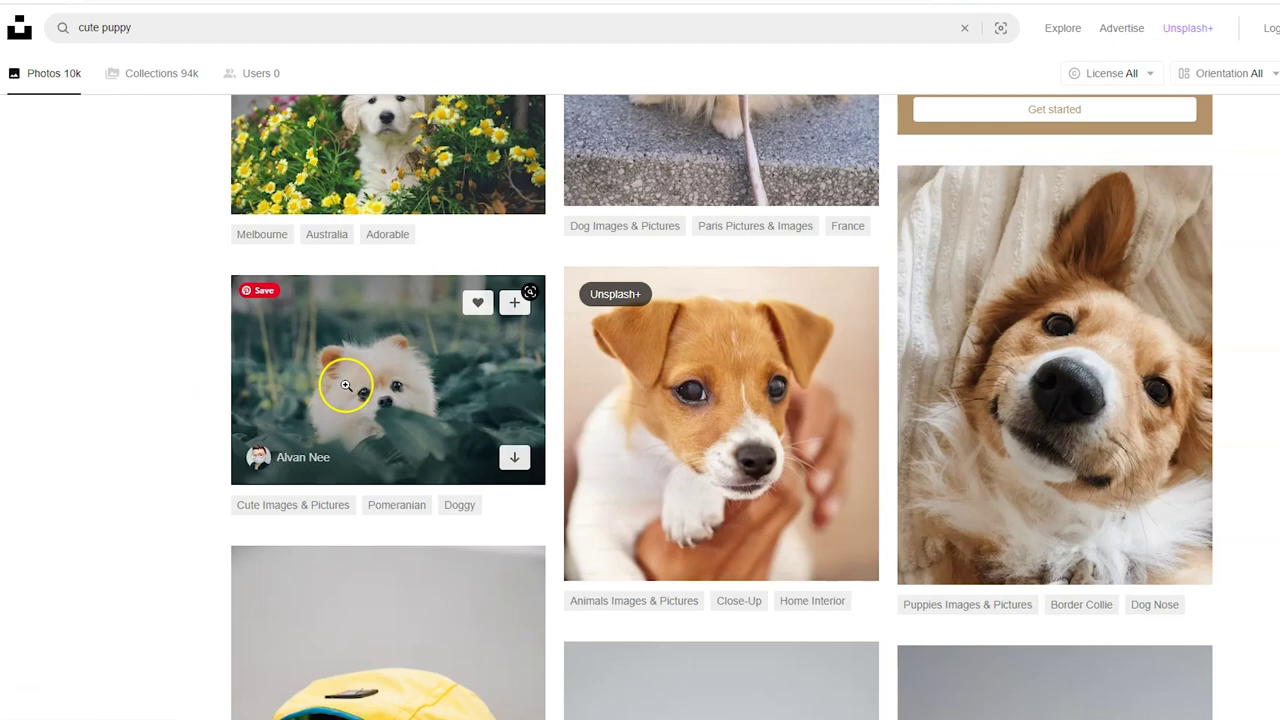
Download the Pomeranian photo at Large (2400 × 1601) and find it in Downloads.
click(346, 388)
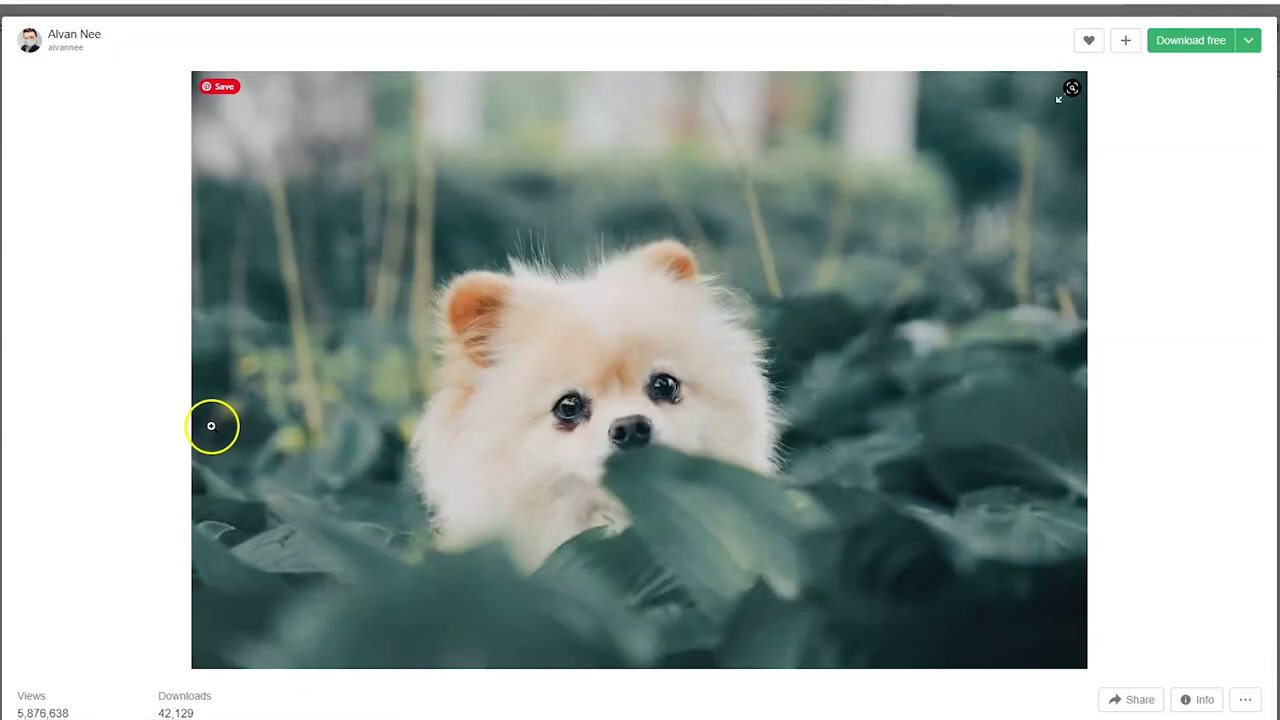
click(1248, 42)
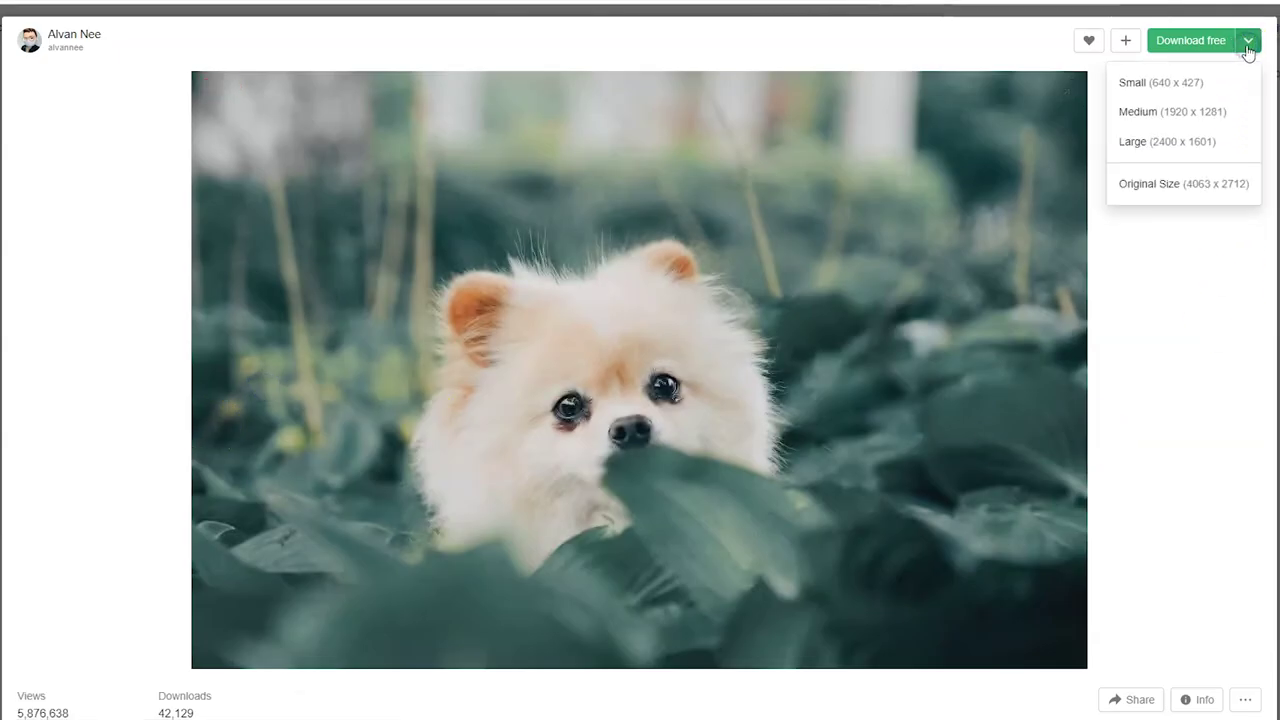
click(1210, 147)
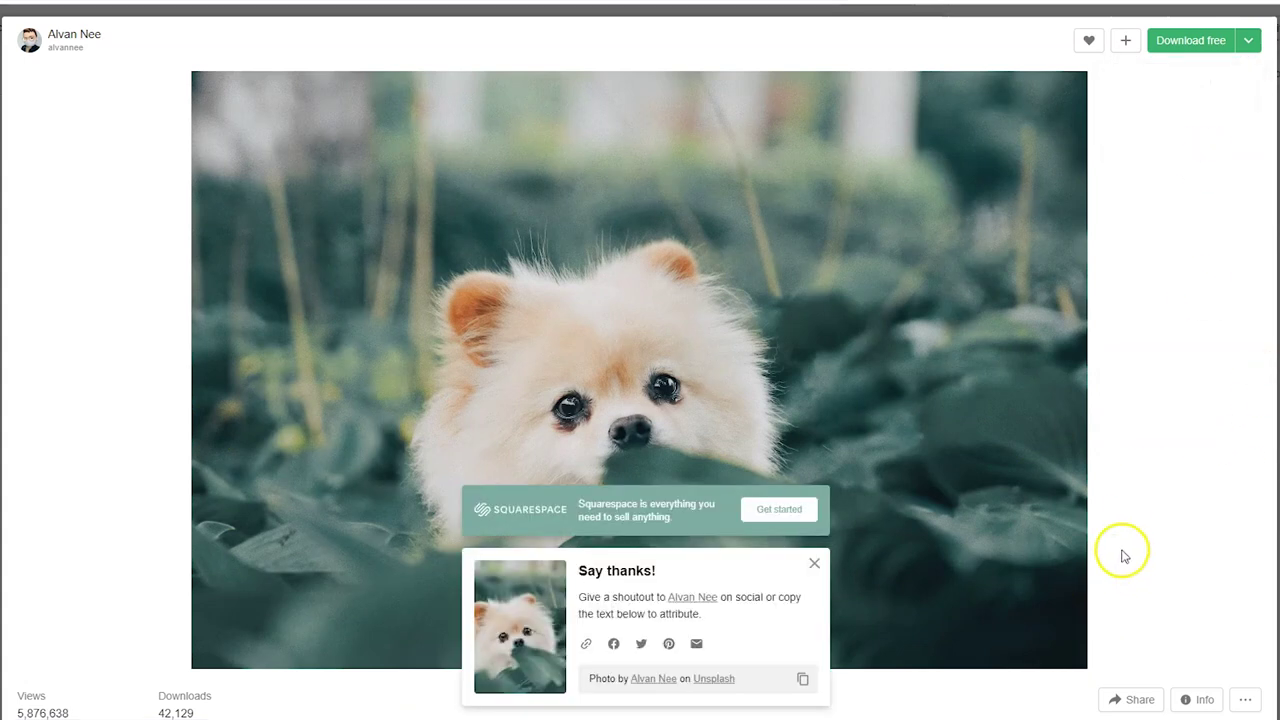
click(960, 712)
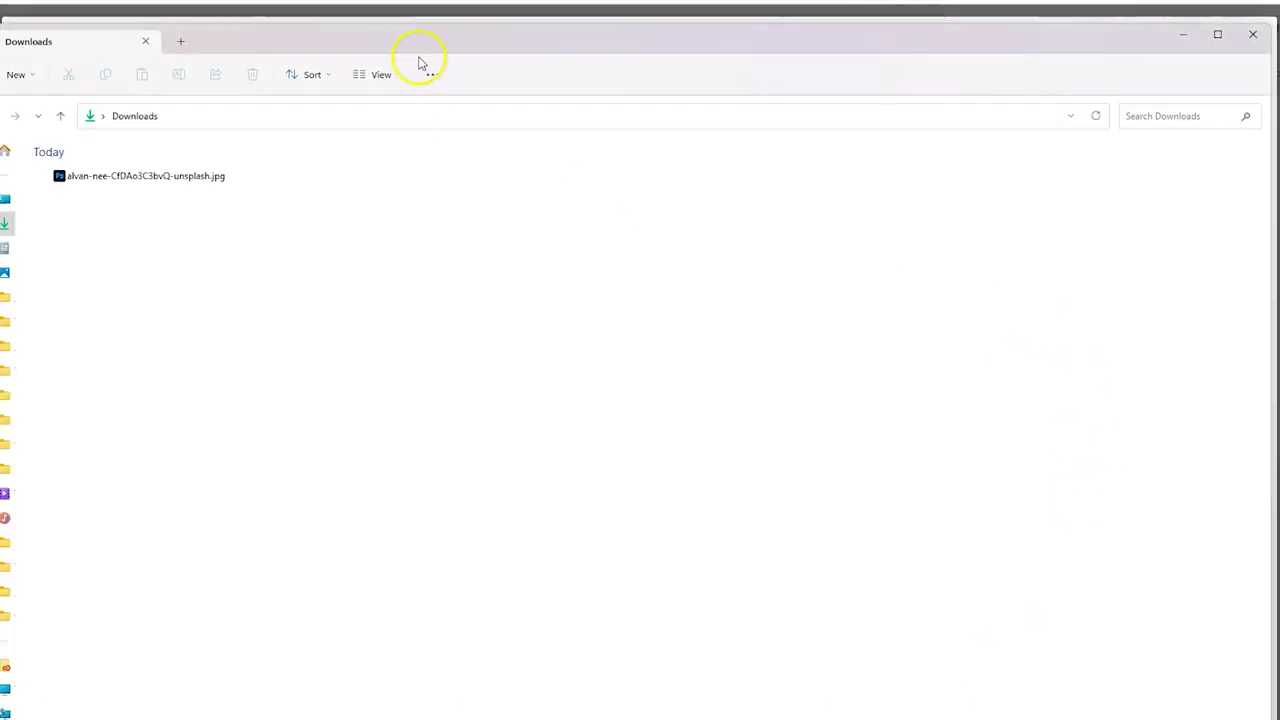
Open the downloaded 762 KB JPG's Properties and change its name to 'cute puppy'.
drag(420, 58, 550, 78)
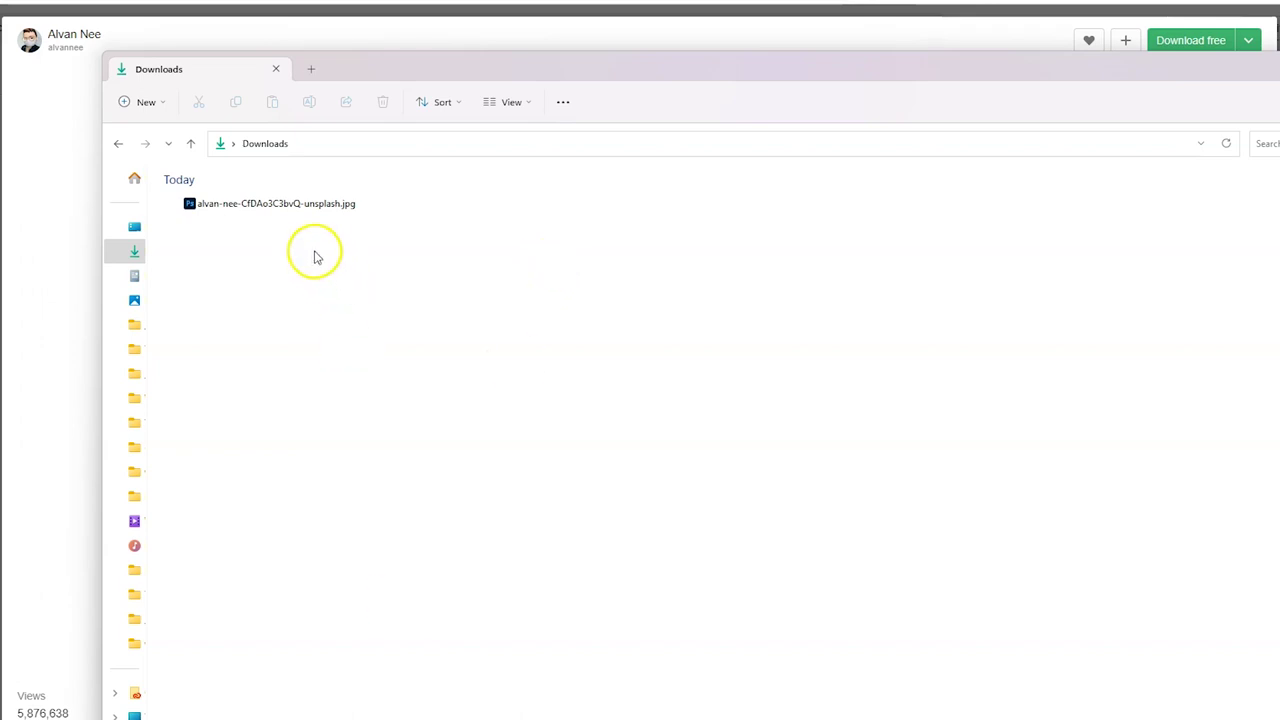
right_click(304, 214)
click(418, 459)
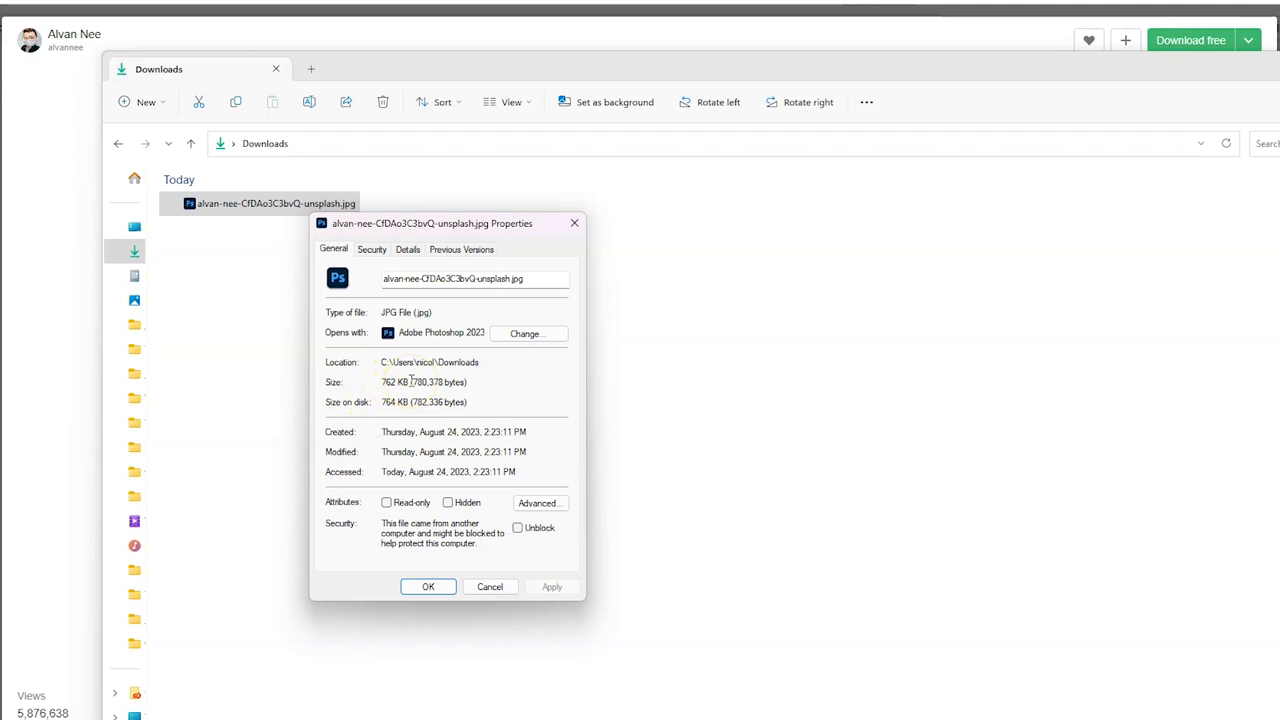
click(1236, 375)
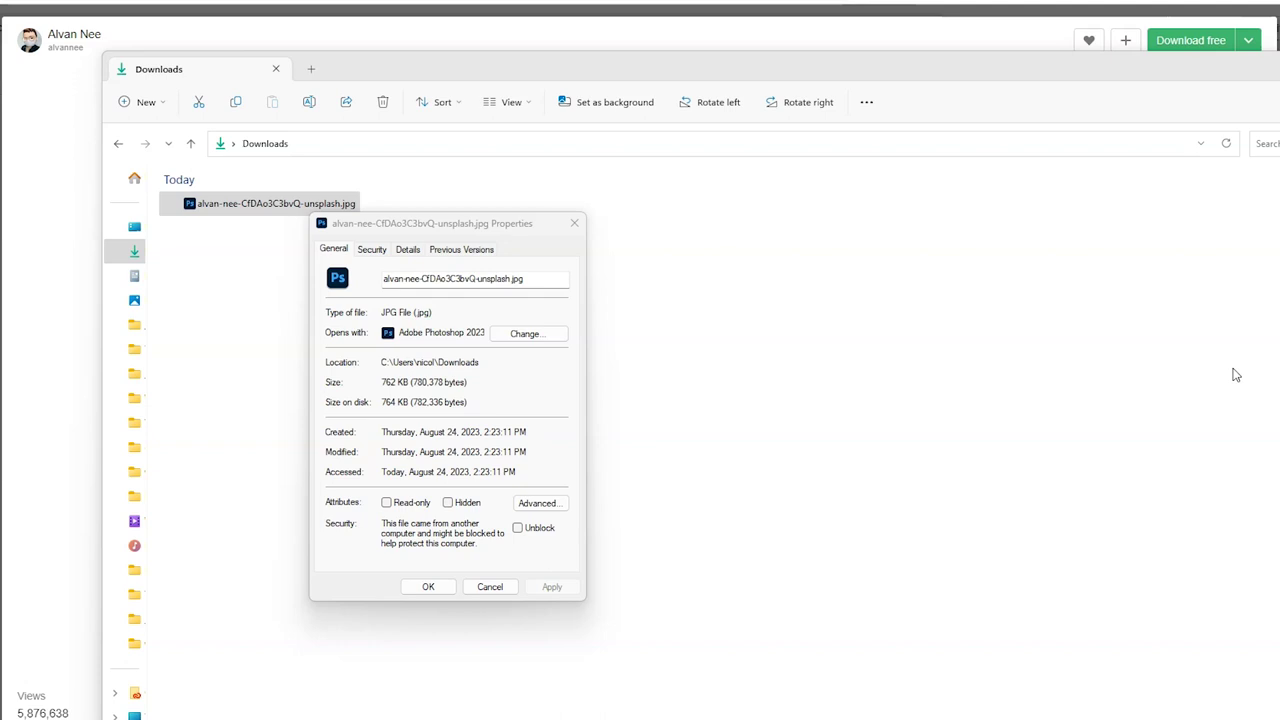
click(321, 278)
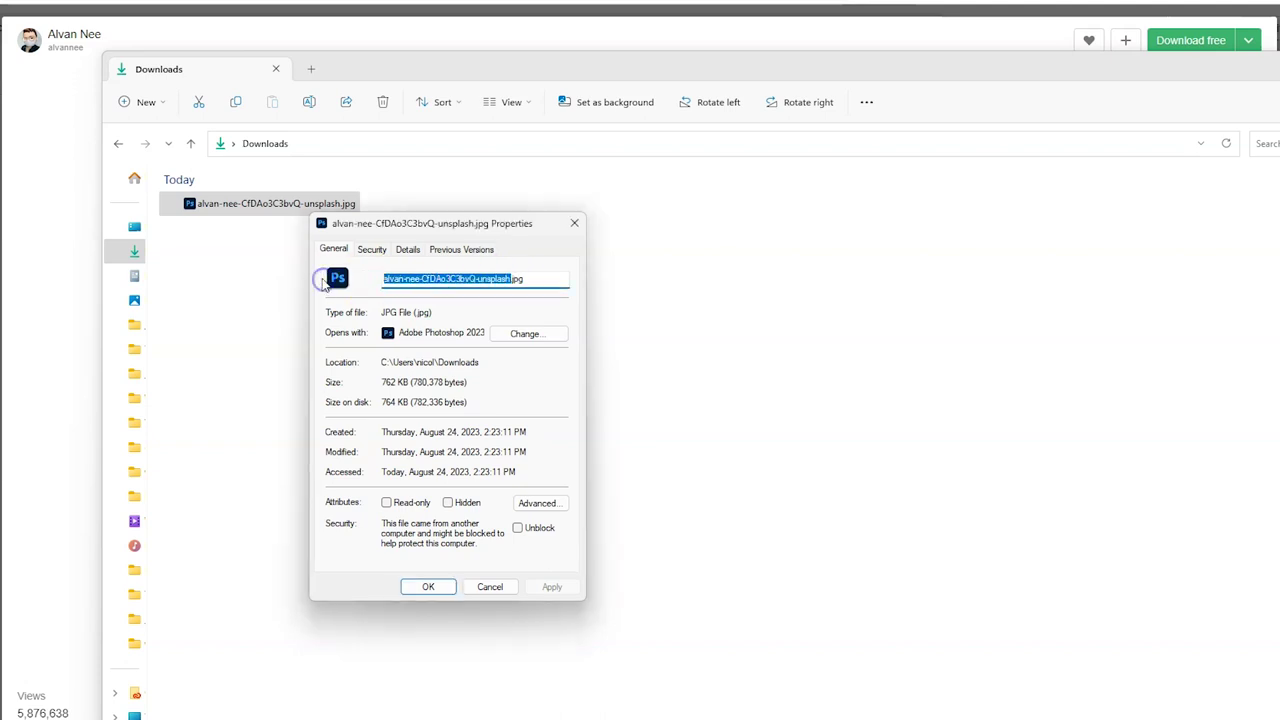
text(cute puppy)
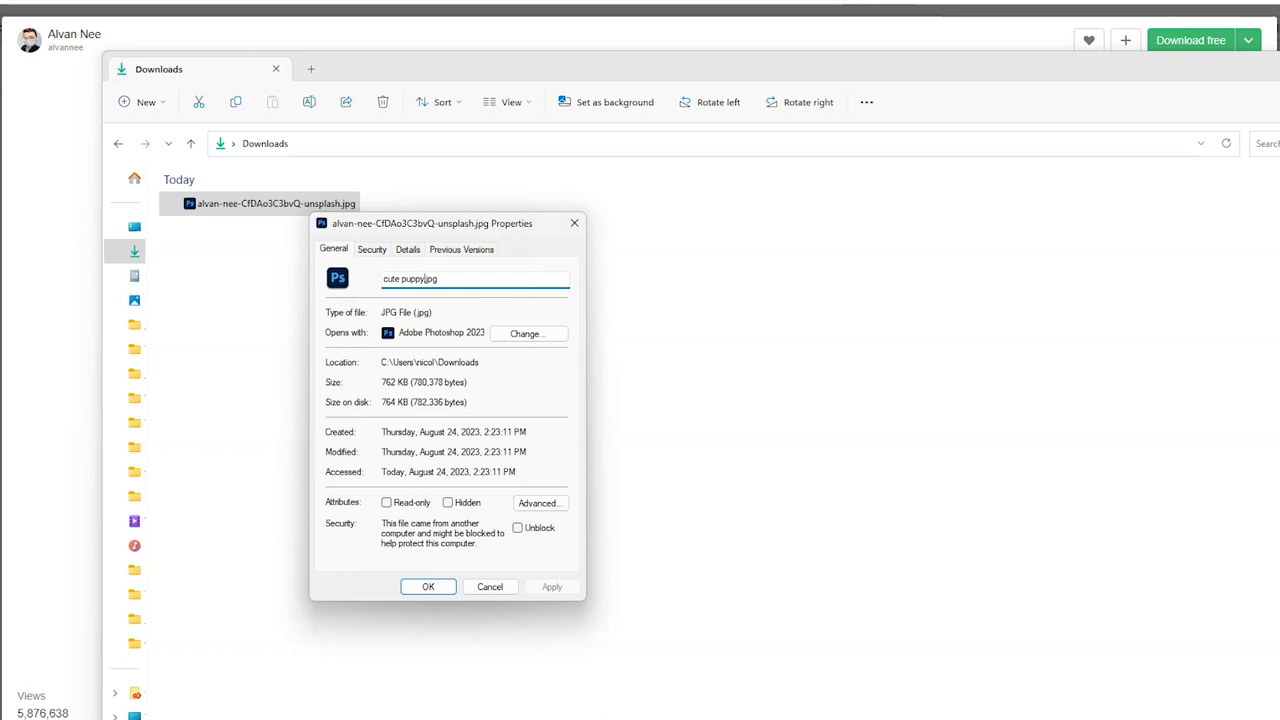
Apply the cute puppy.jpg name and open the file in Photos.
click(430, 587)
right_click(243, 203)
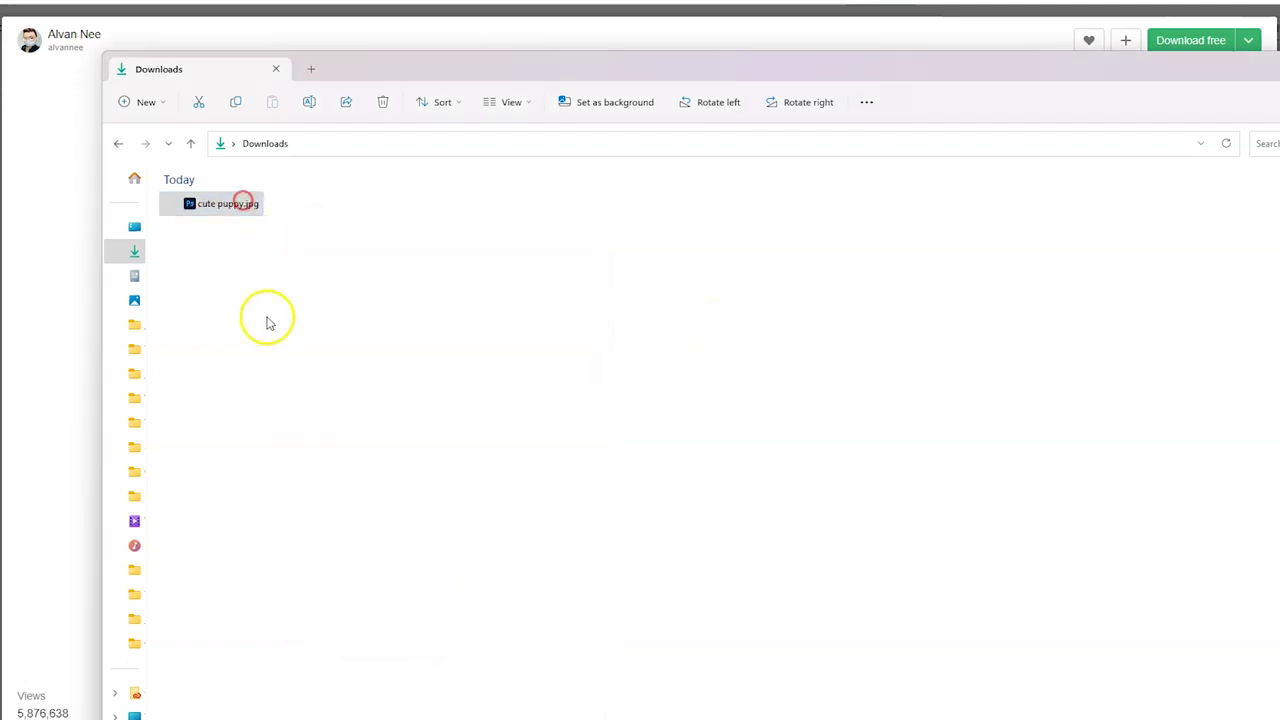
mouse_move(423, 276)
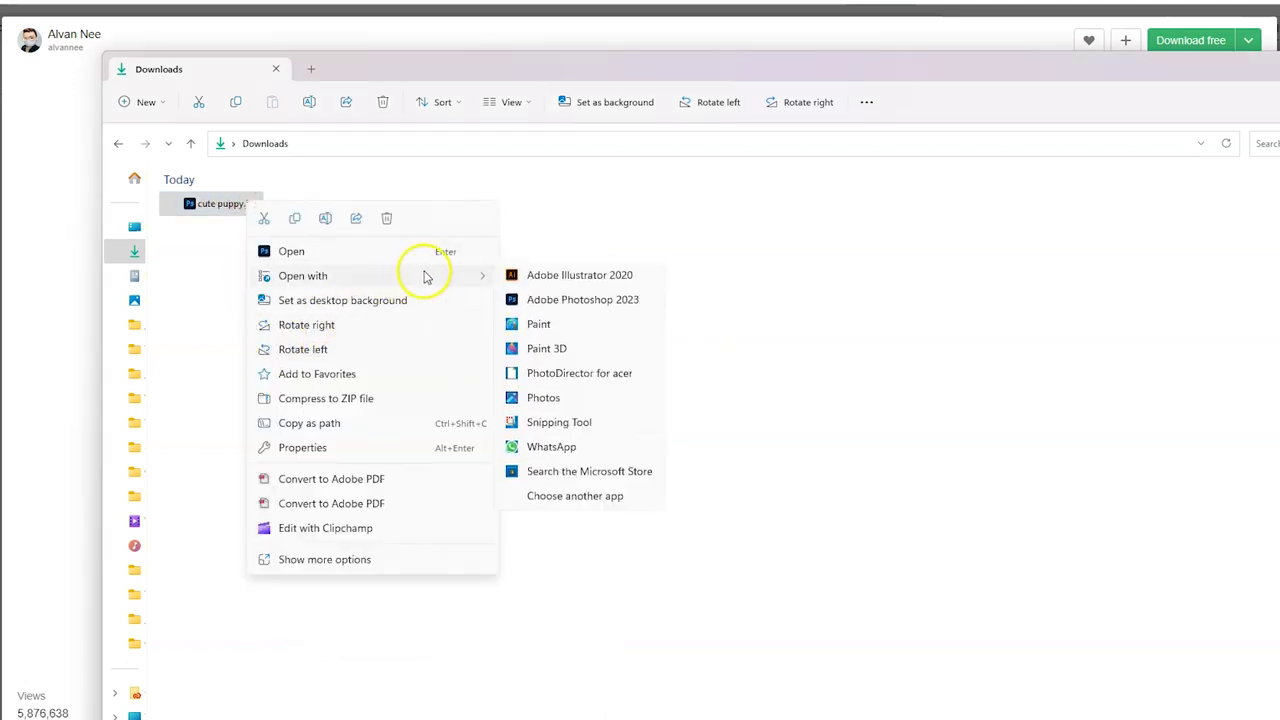
click(574, 401)
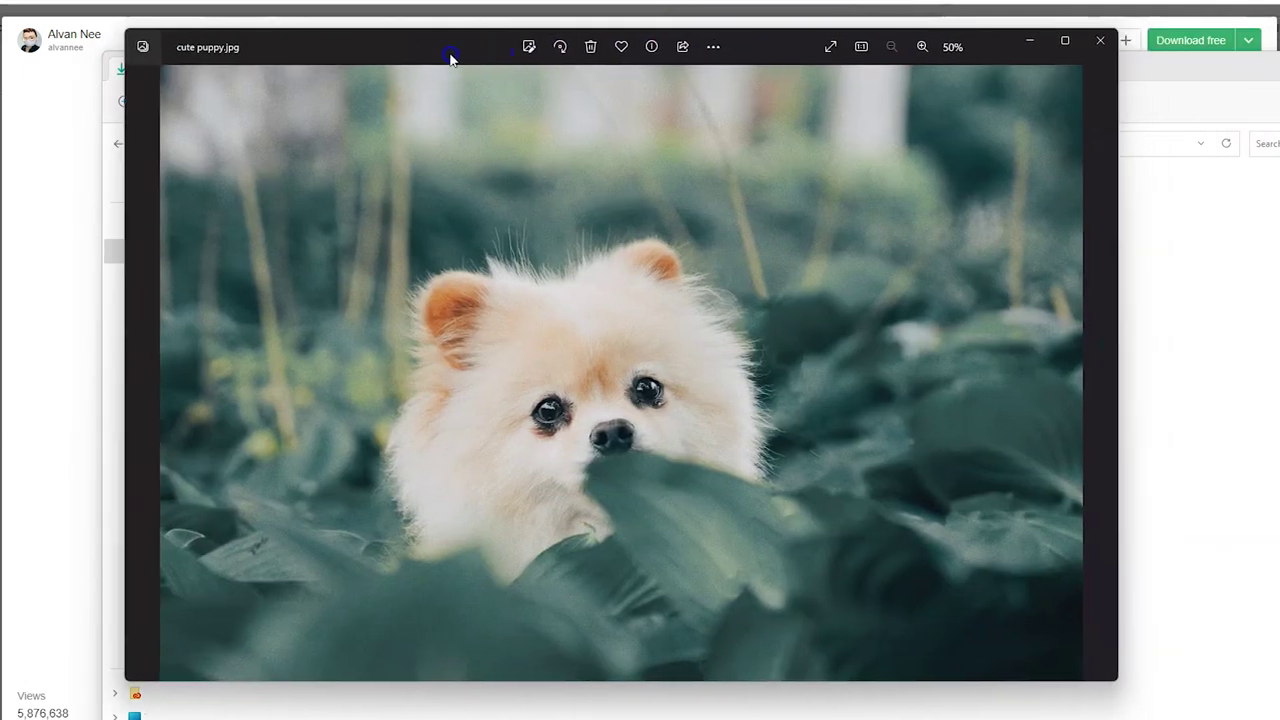
Zoom the puppy photo to 100% and pan around the dog's fluffy face.
click(923, 48)
click(923, 48)
click(923, 48)
click(923, 48)
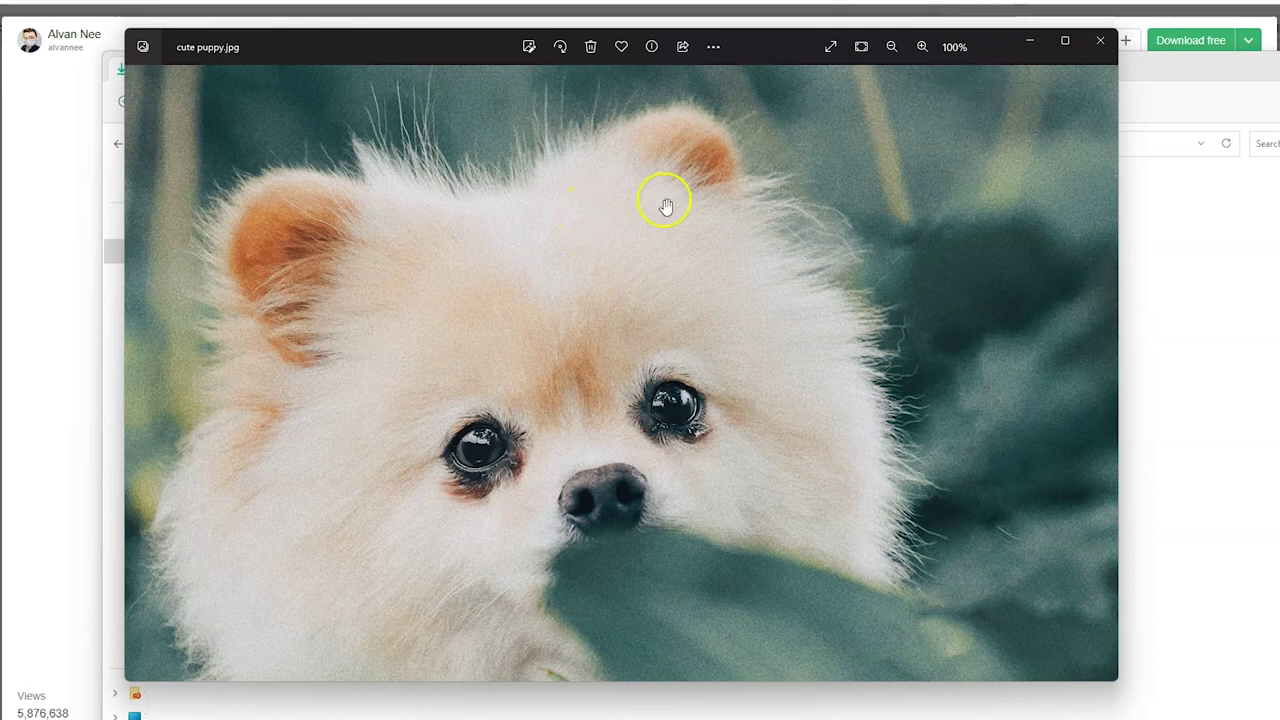
drag(207, 200, 793, 401)
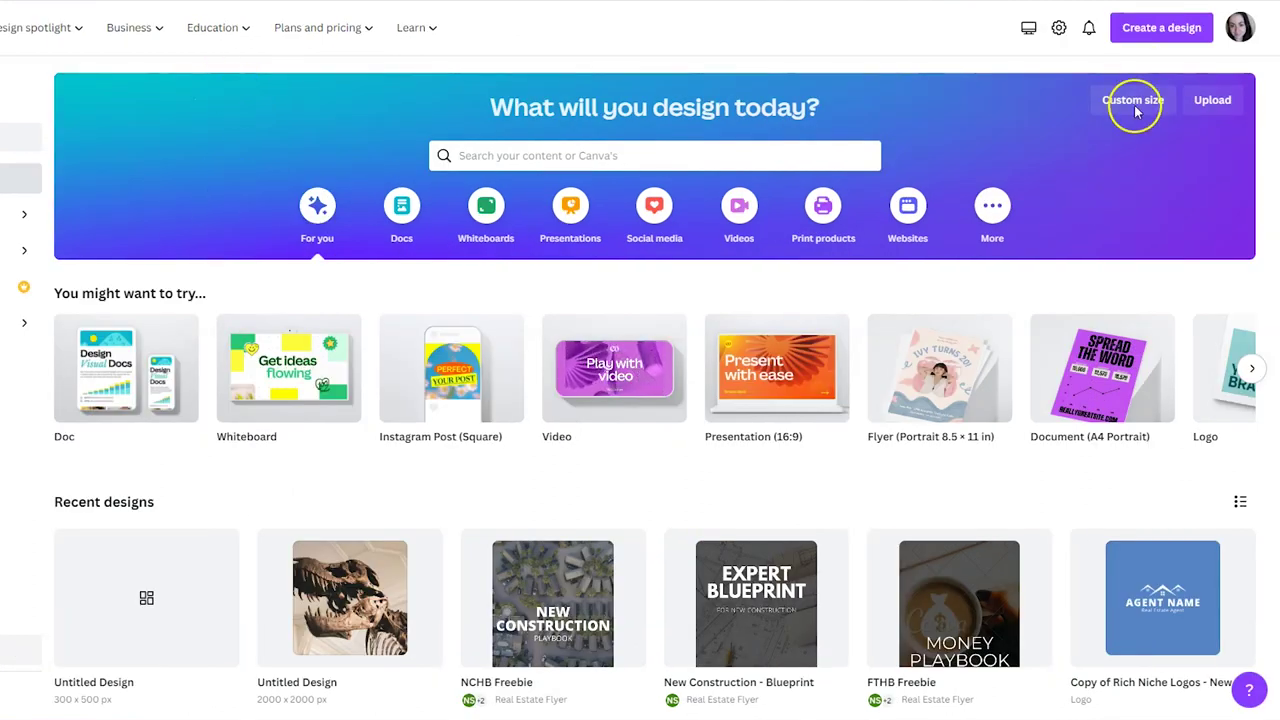
Open the Create a design menu from Canva's home page.
click(1156, 32)
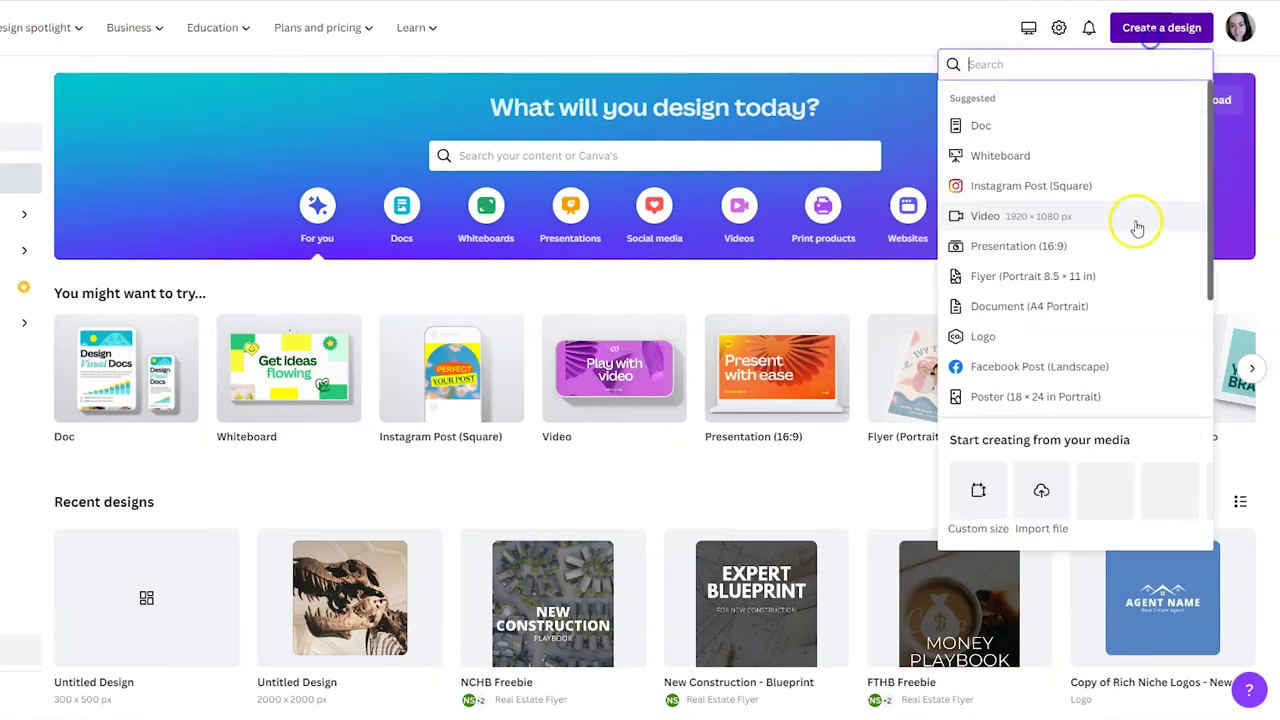
Choose the Custom size option in the Create a design menu.
click(980, 486)
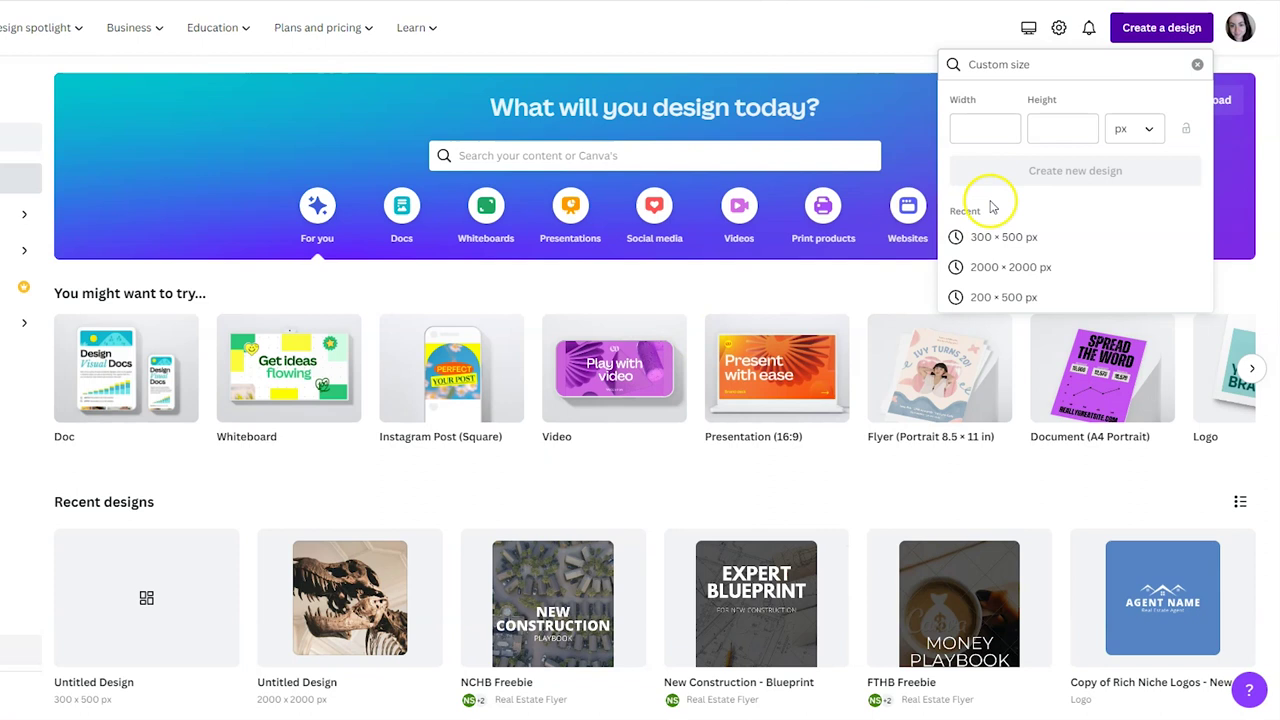
Enter a custom design size of 800 wide by 600 high, keeping px as the unit.
click(989, 125)
text(800)
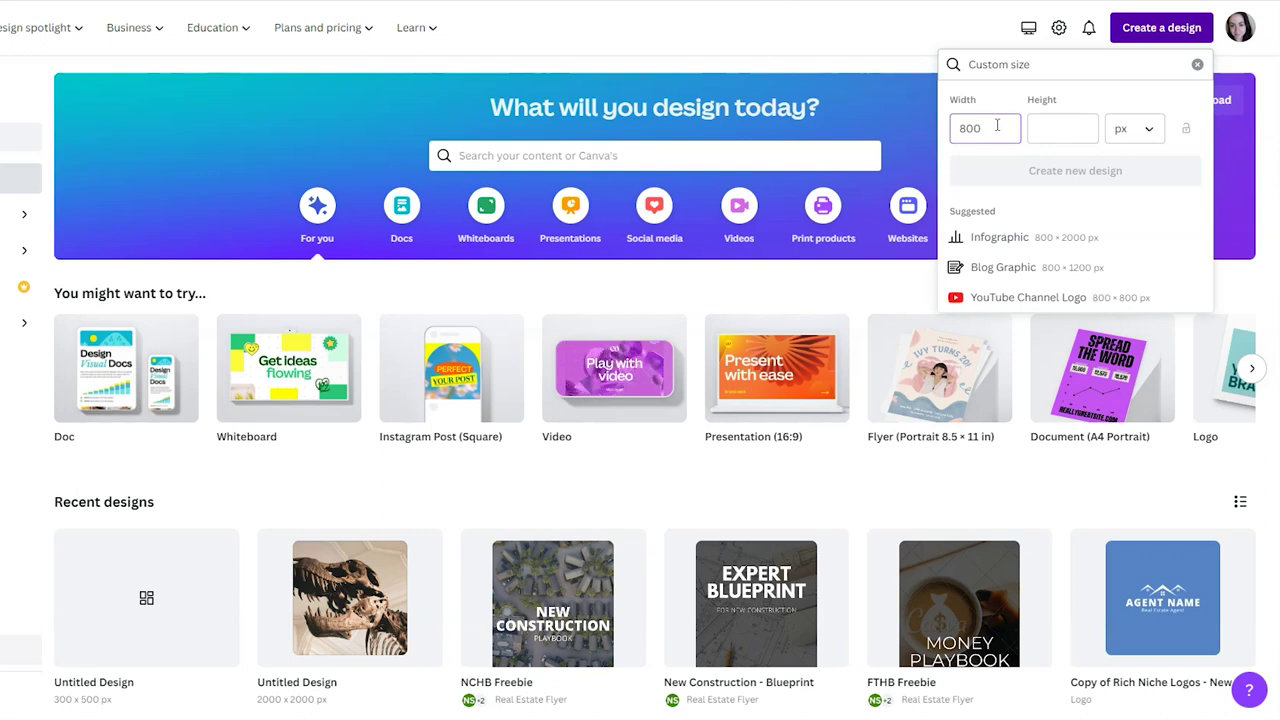
click(1050, 129)
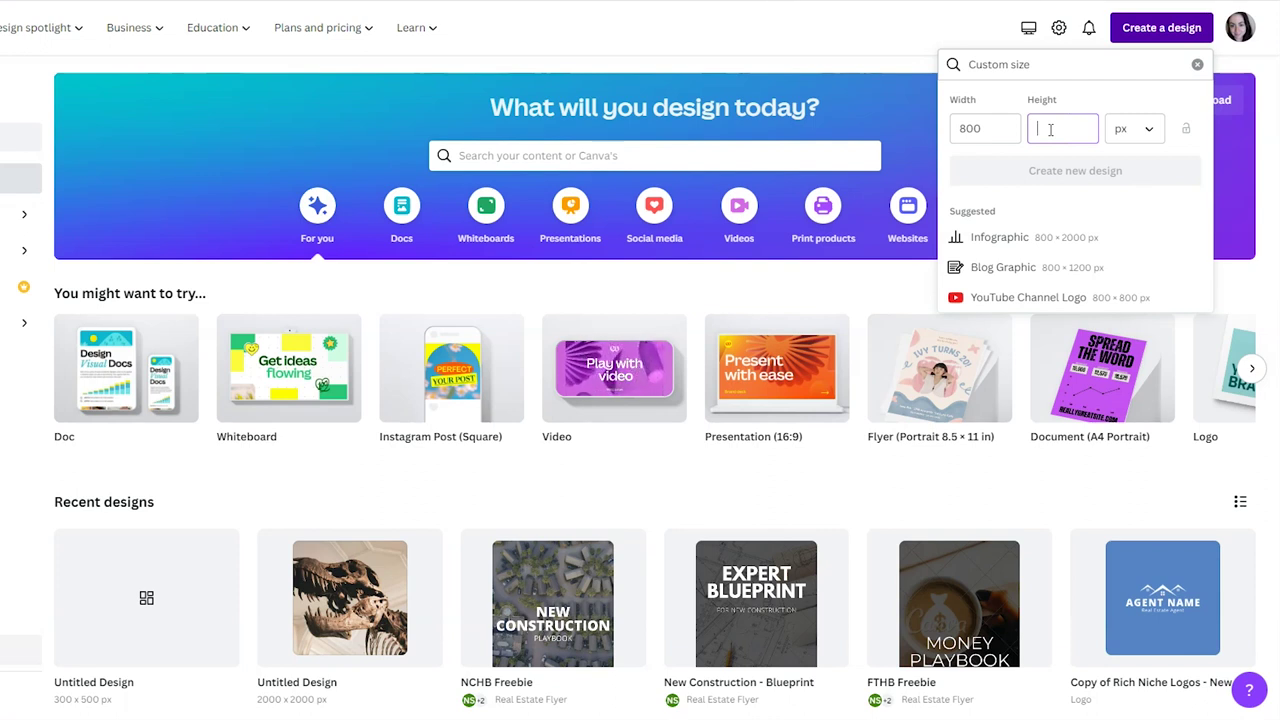
text(600)
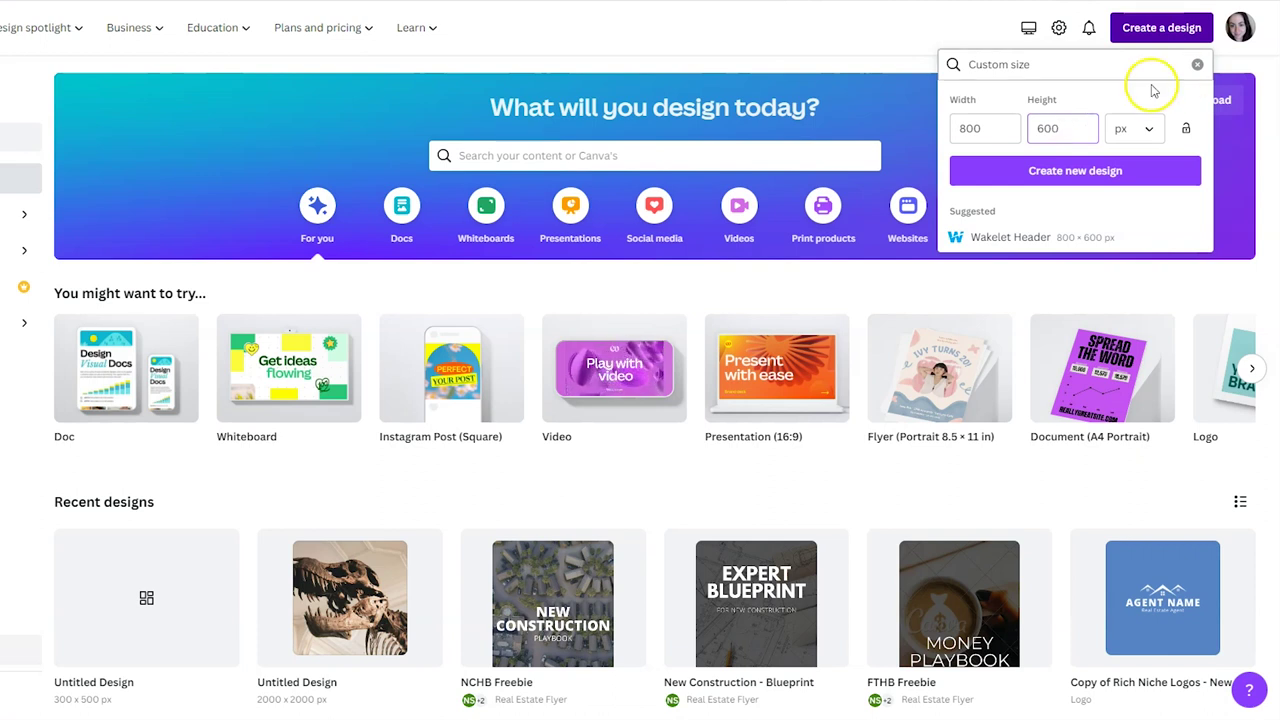
click(1143, 132)
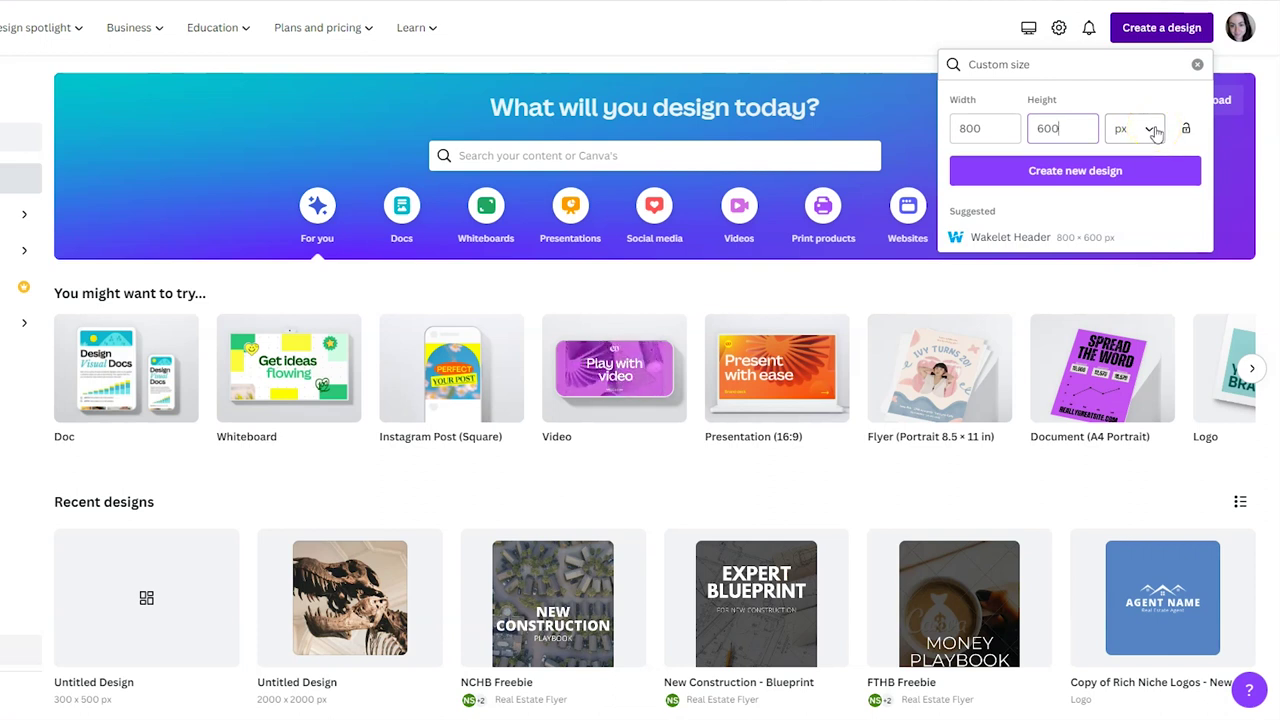
click(1151, 129)
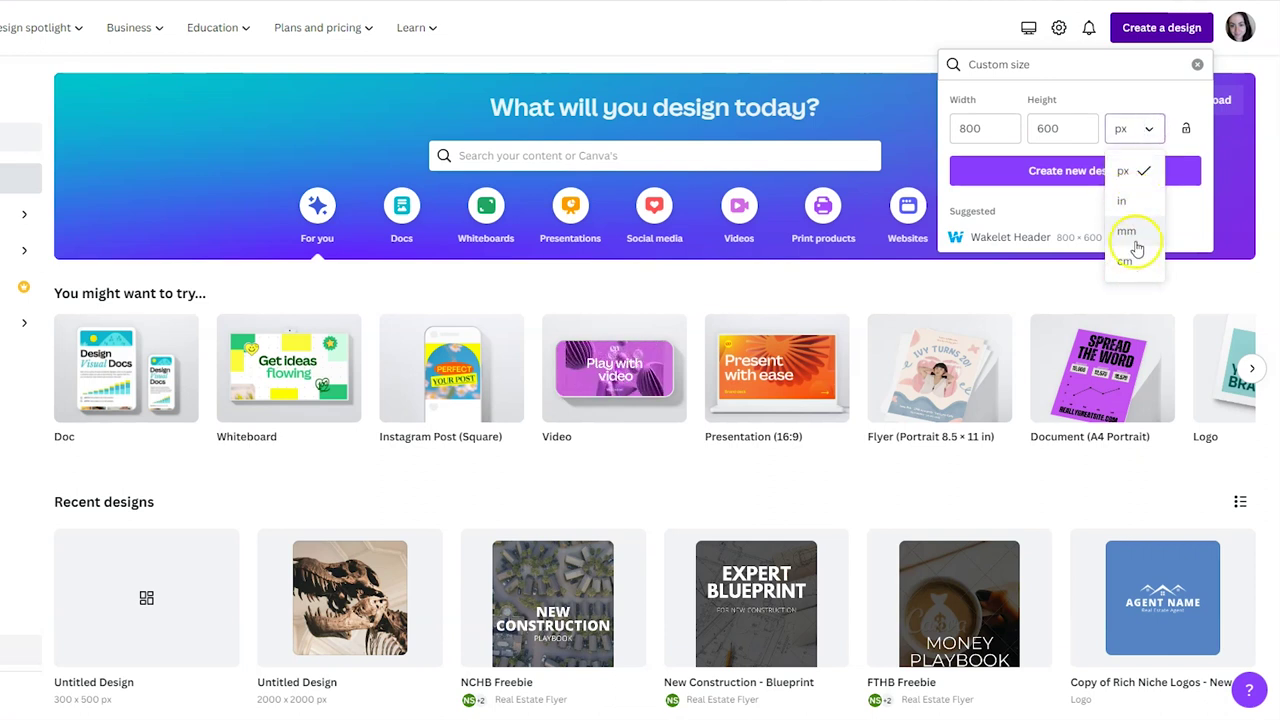
click(1137, 176)
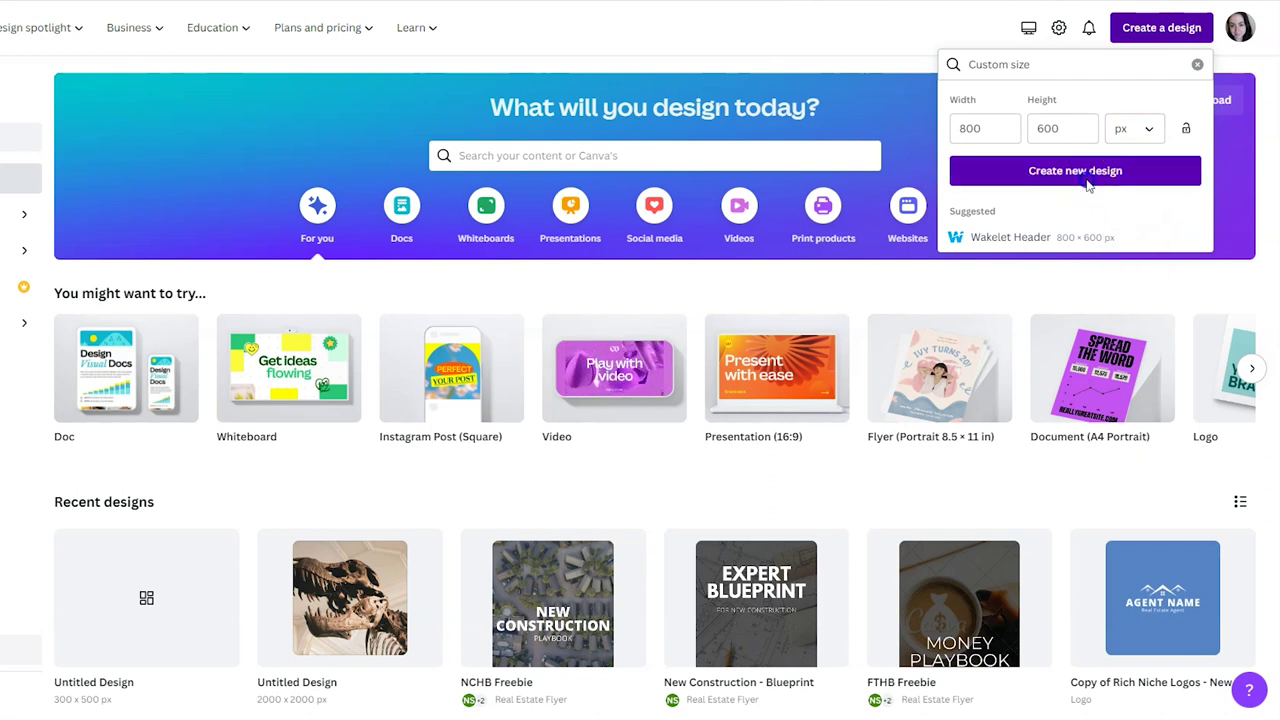
Create the blank 800 × 600 px design and place the uploaded cute puppy.jpg on it.
click(1087, 180)
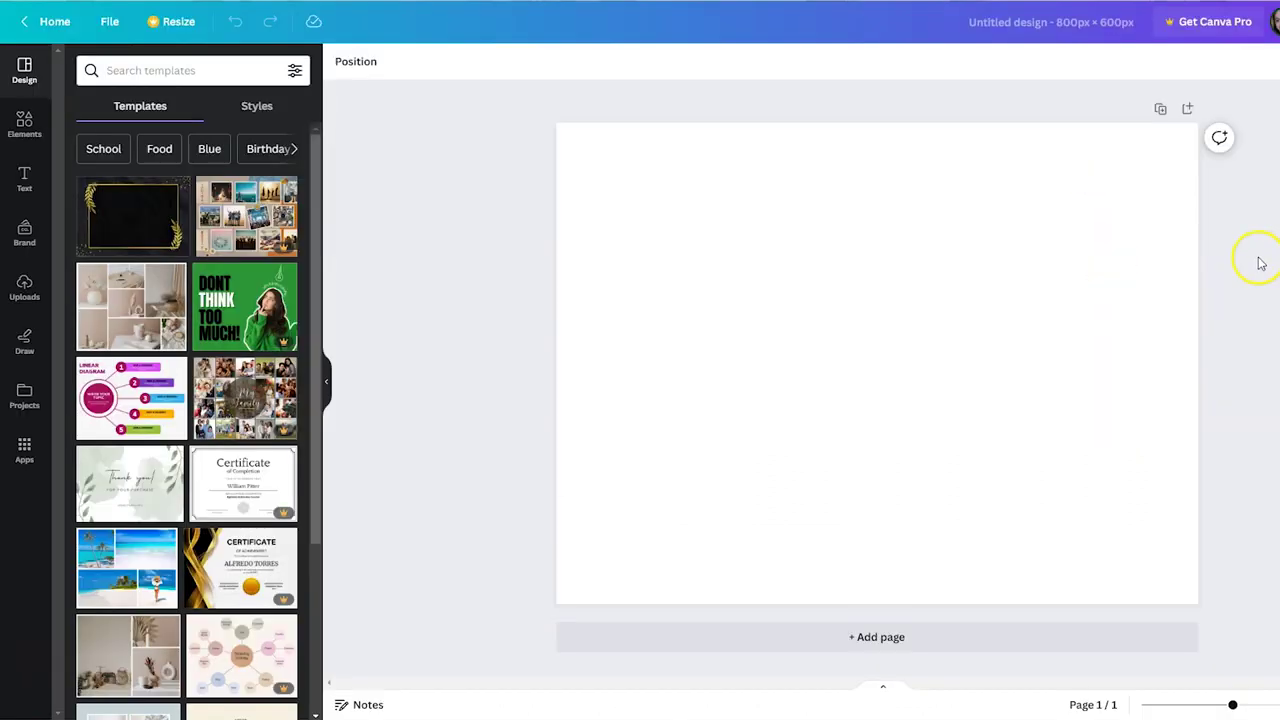
click(25, 292)
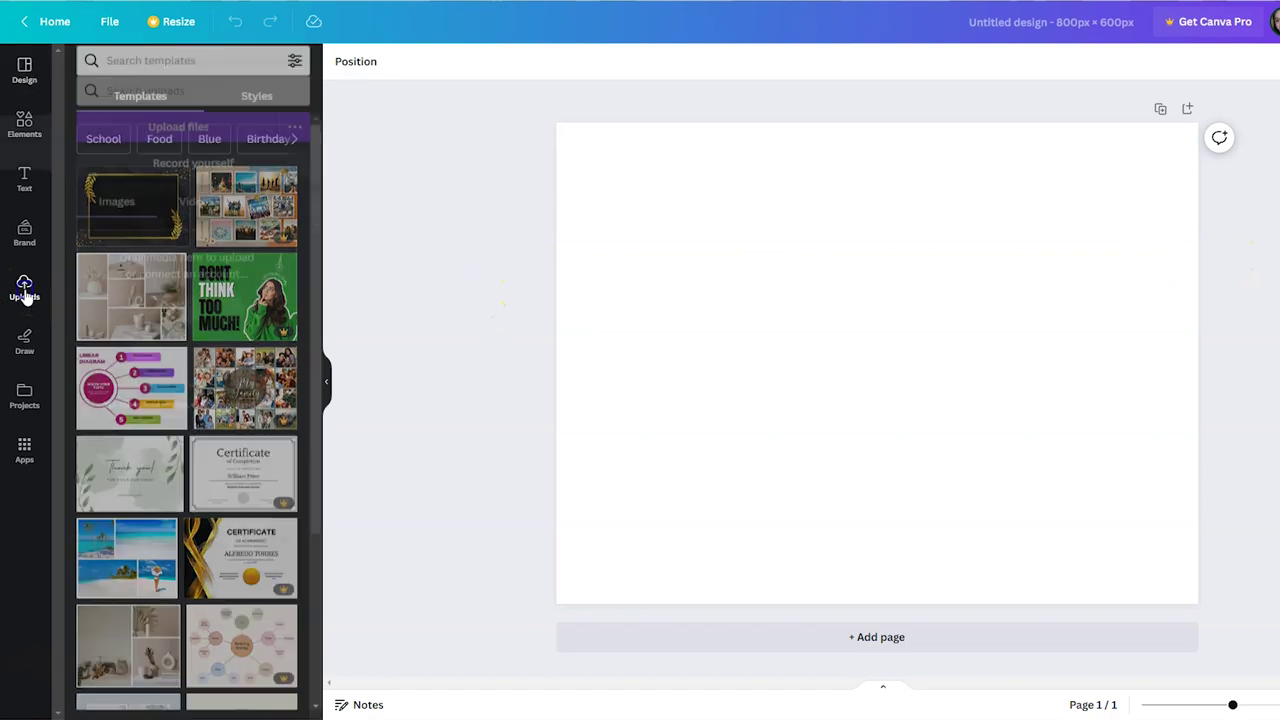
click(181, 110)
click(470, 314)
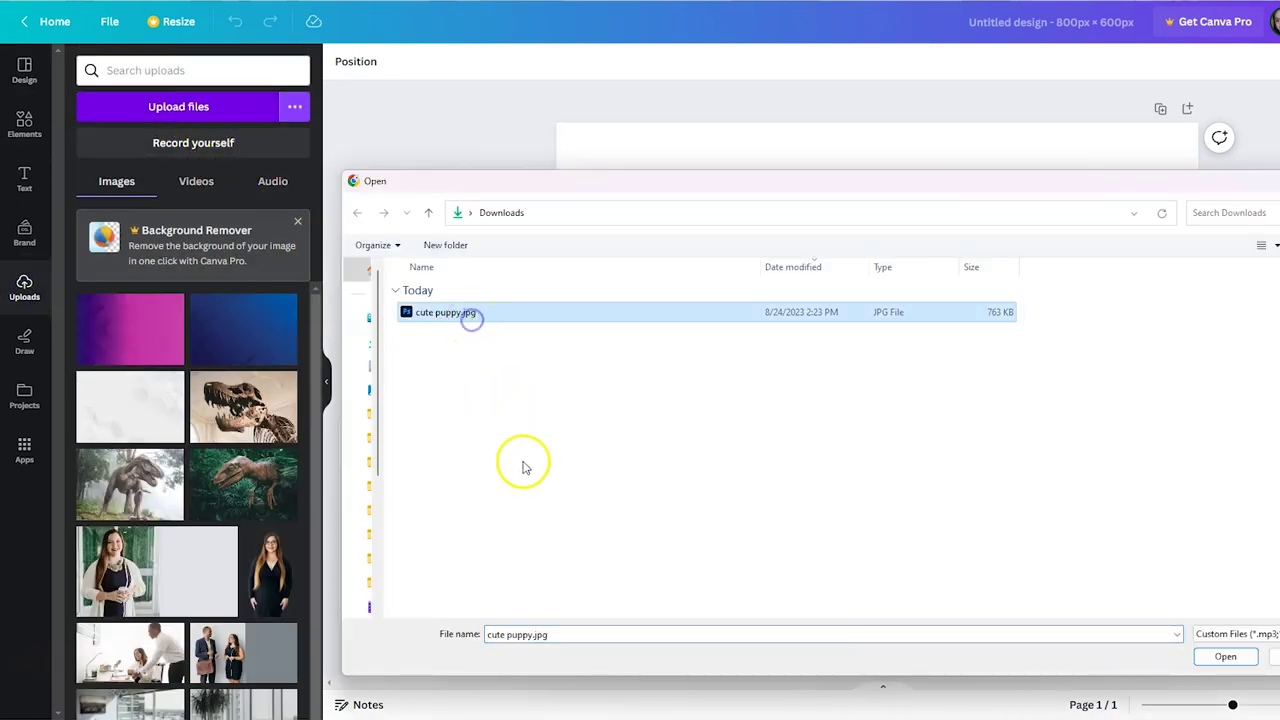
click(1198, 660)
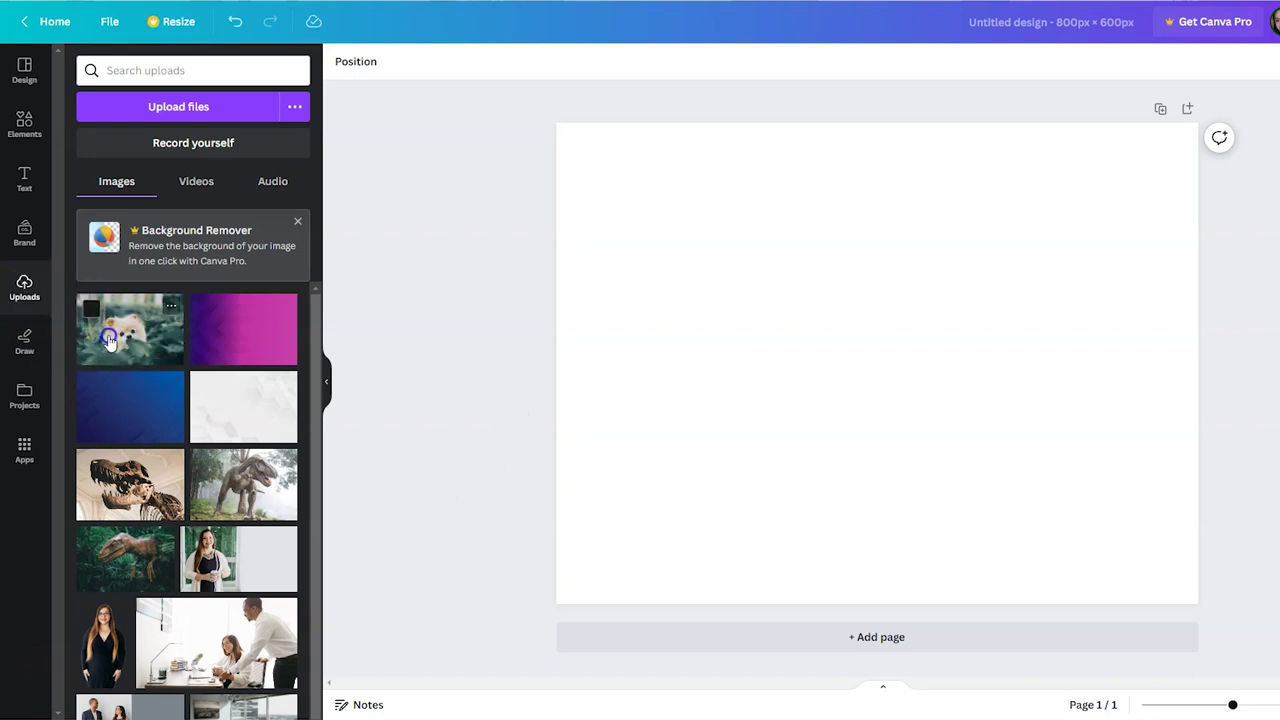
drag(125, 338, 571, 195)
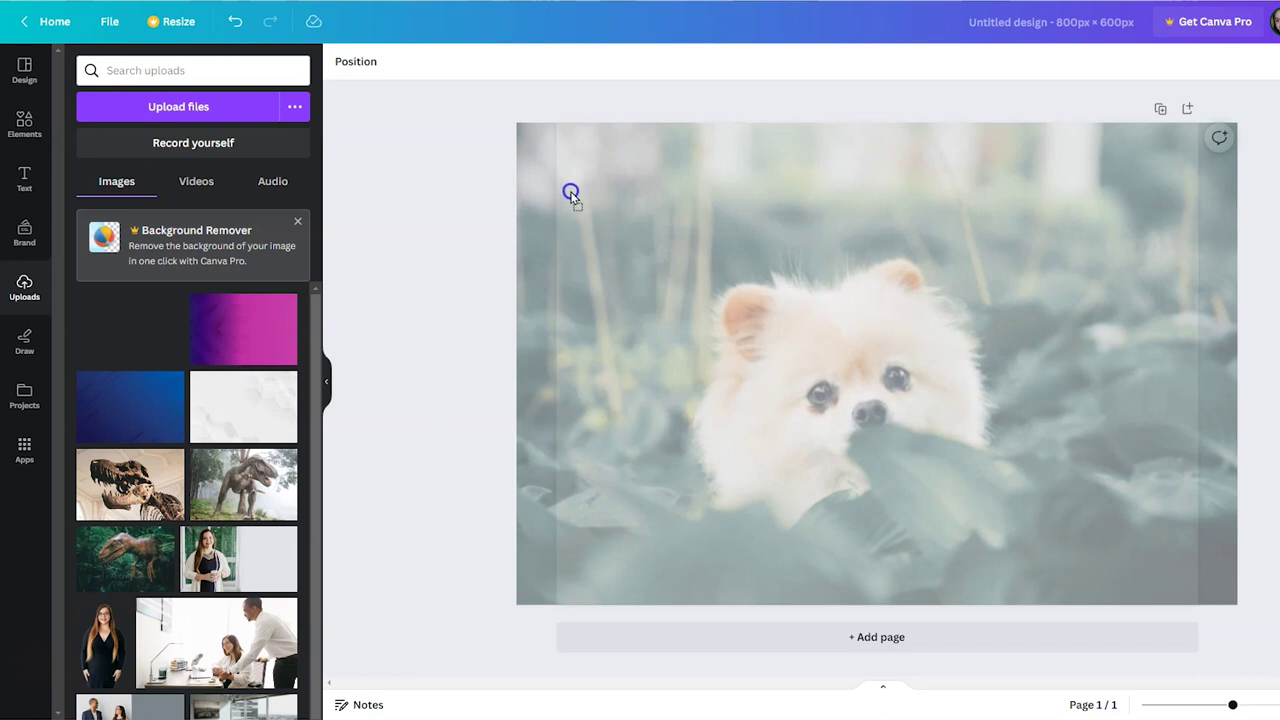
Stretch and shift the puppy photo to cover the whole page, then deselect it.
drag(571, 195, 571, 195)
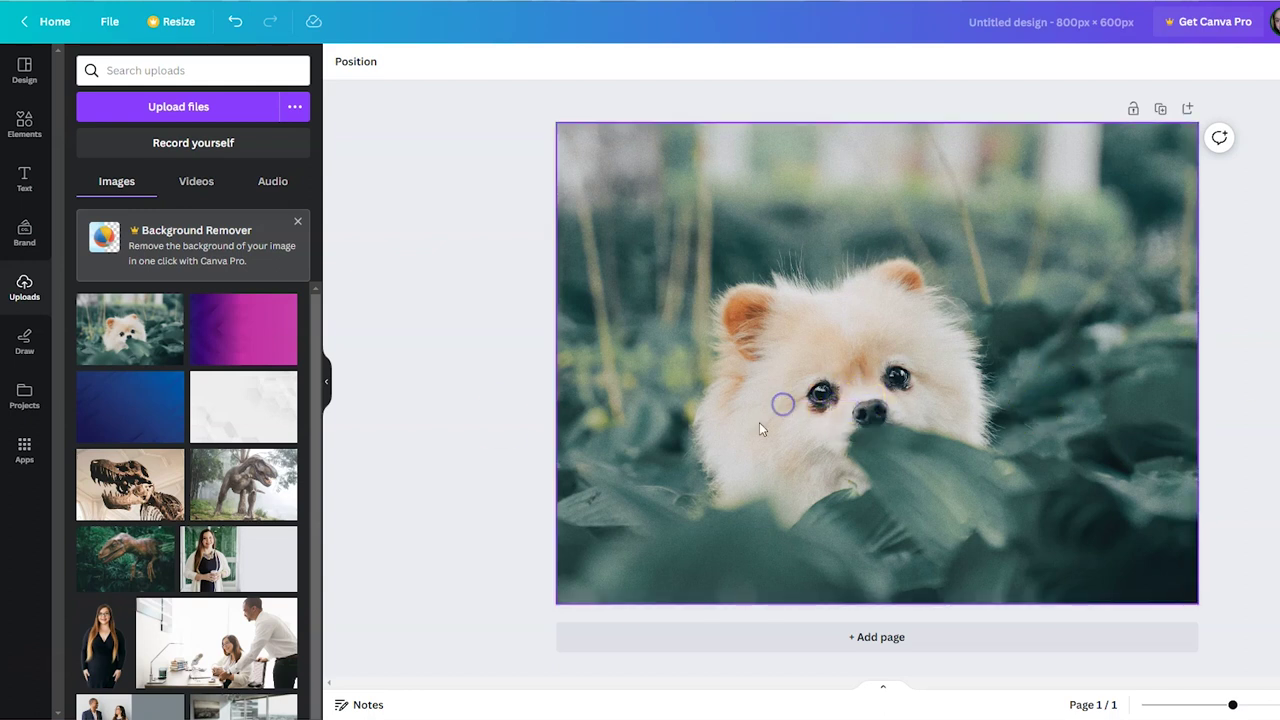
drag(737, 322, 690, 328)
drag(1149, 366, 1200, 380)
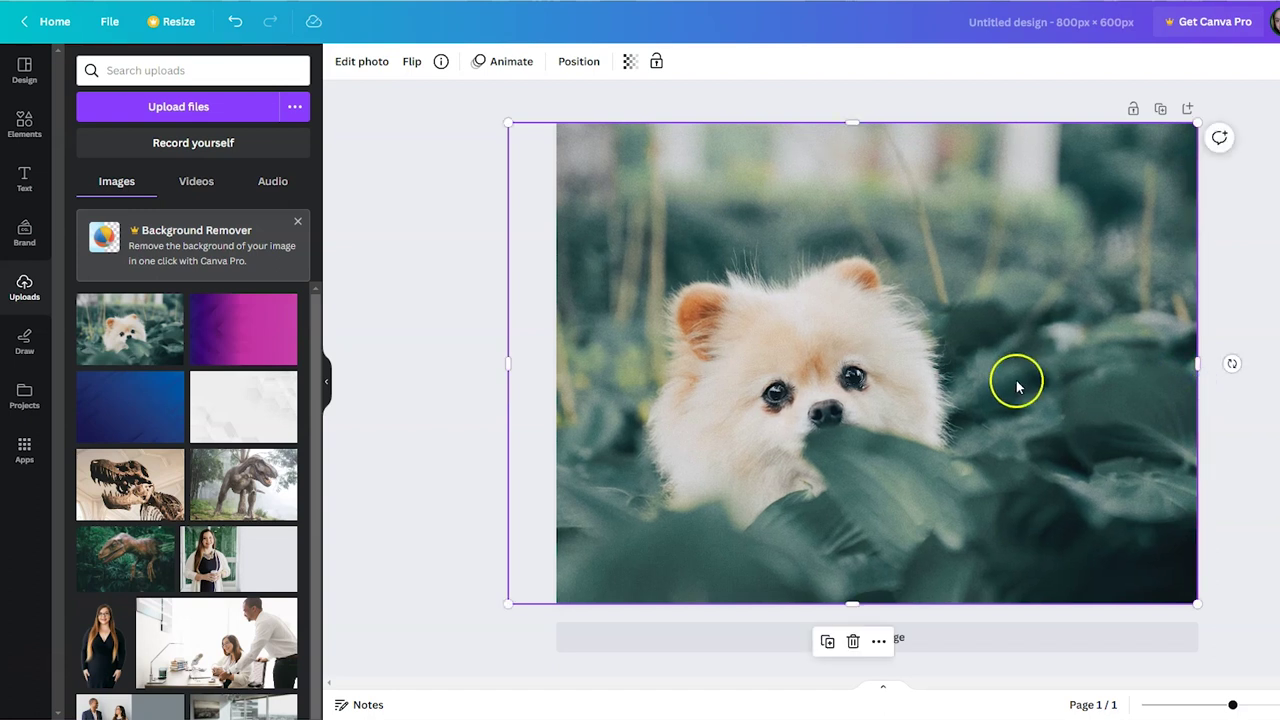
drag(1010, 387, 986, 380)
drag(1172, 367, 1197, 371)
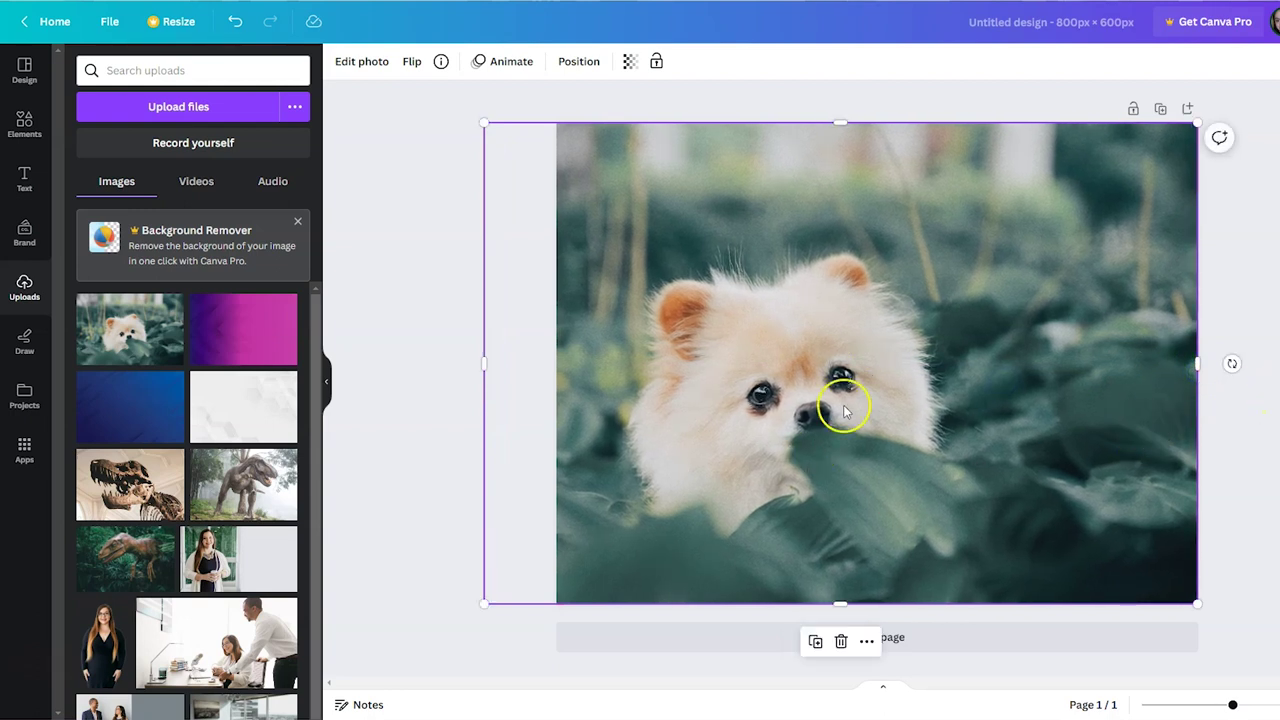
click(1265, 494)
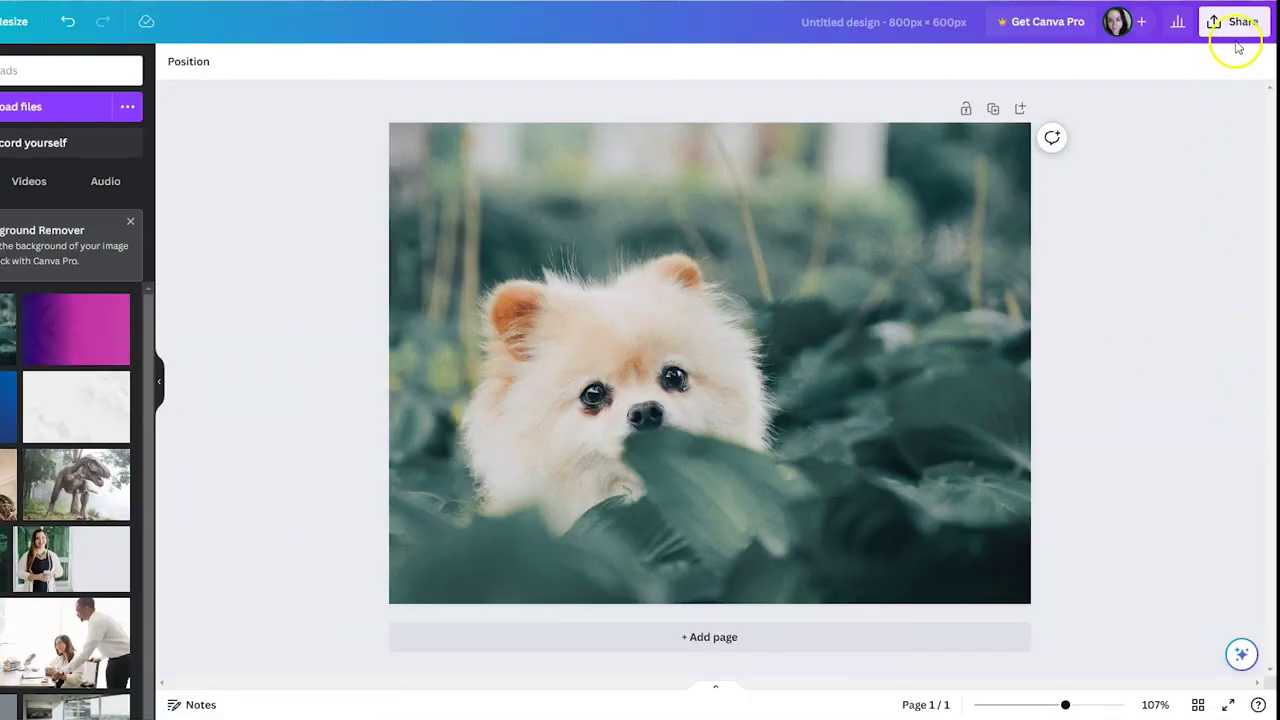
Export the 800 × 600 design from Share > Download with JPG as the file type.
click(1237, 38)
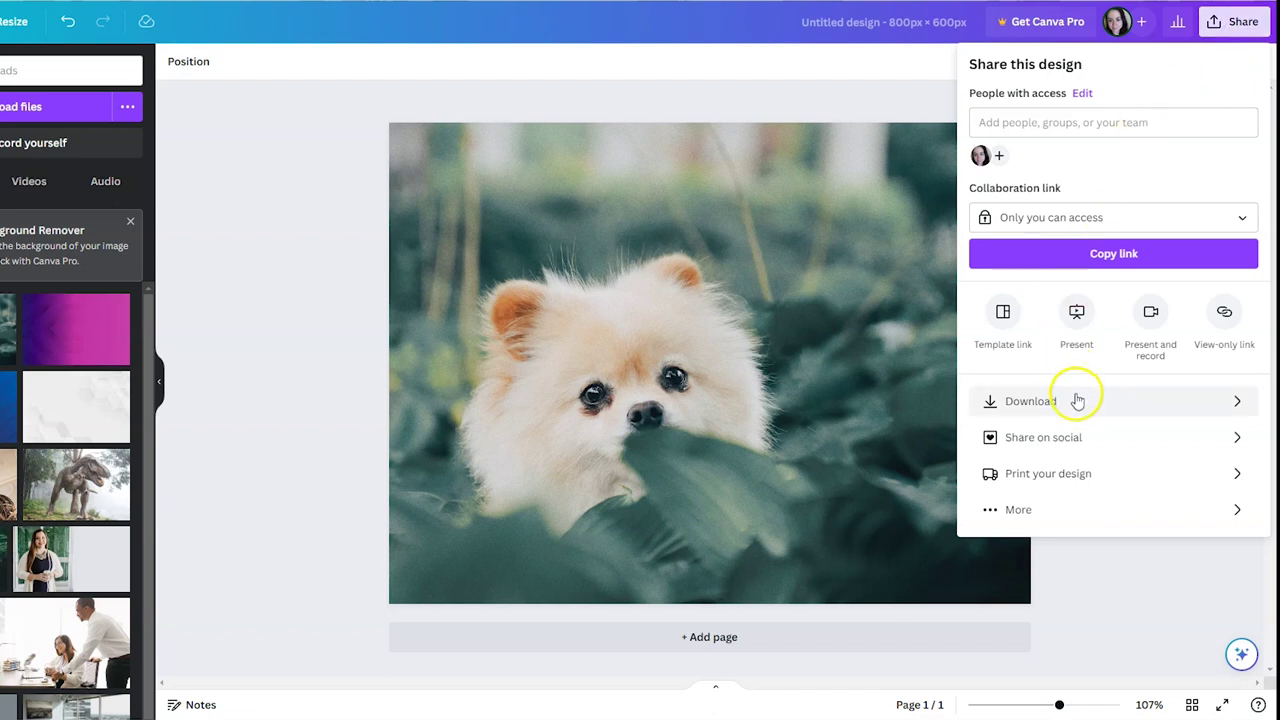
click(1075, 398)
click(1145, 122)
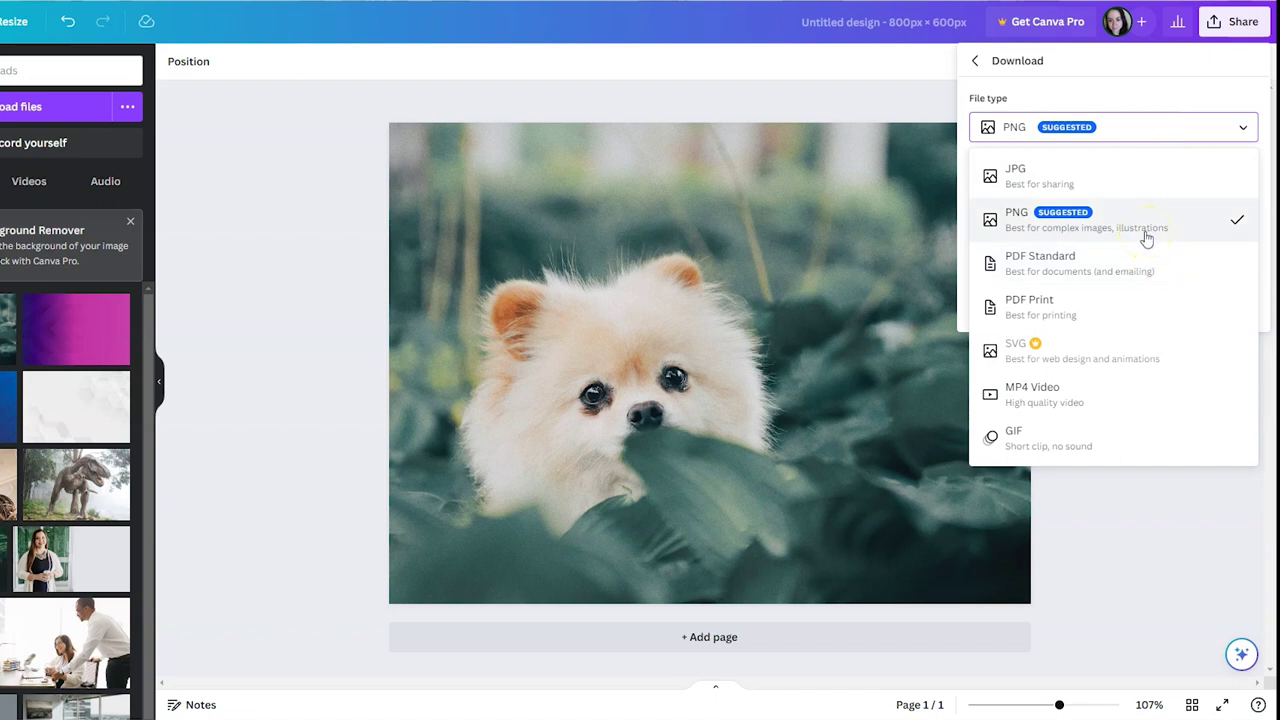
click(1122, 180)
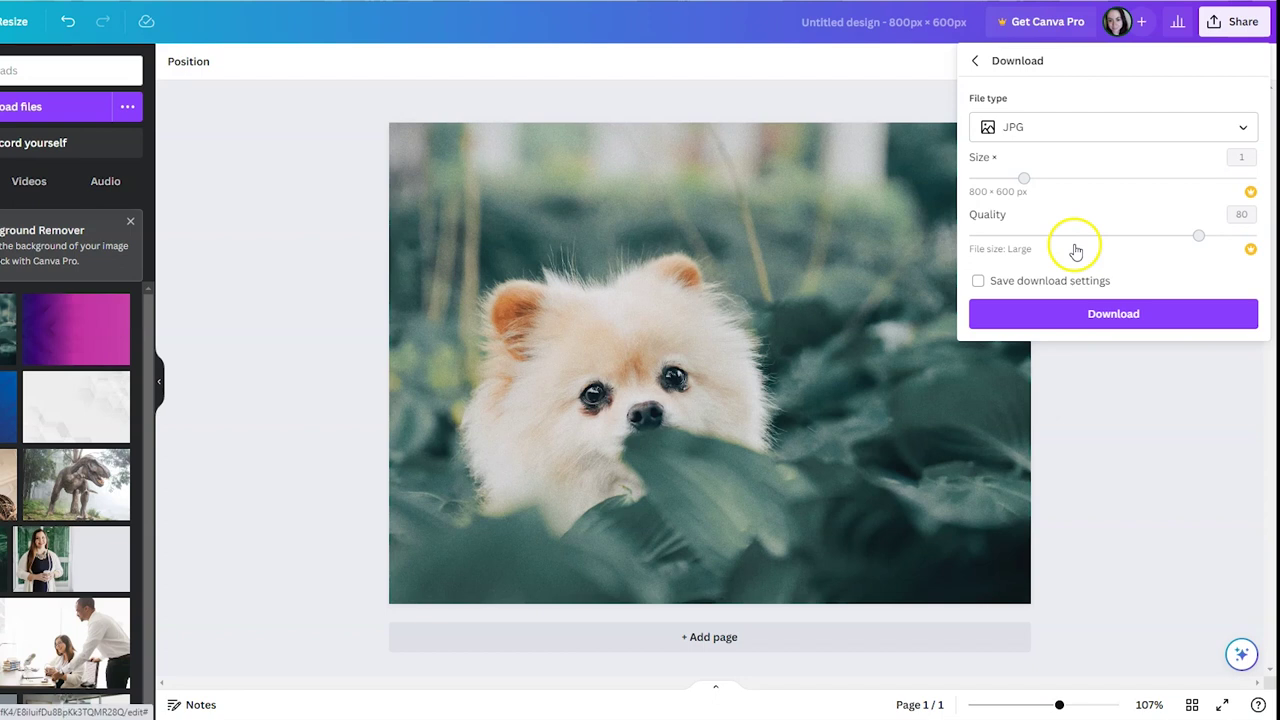
click(1091, 128)
click(1075, 288)
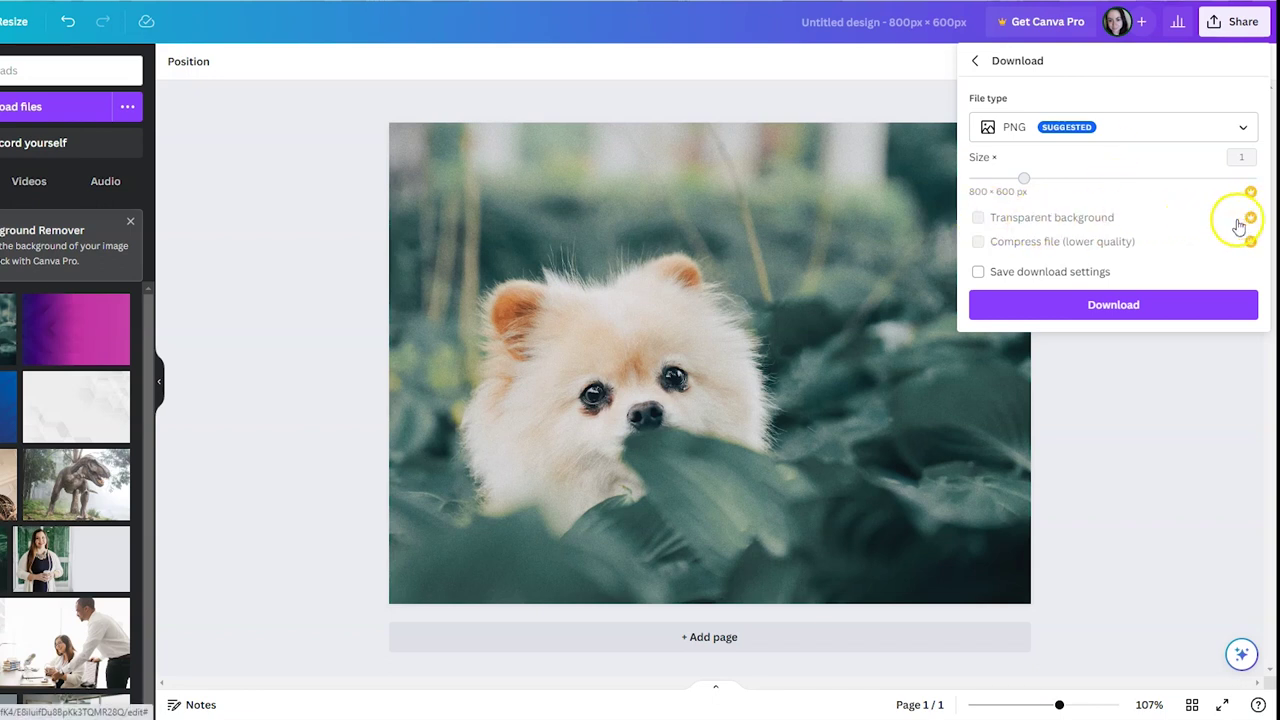
click(1114, 133)
click(1150, 178)
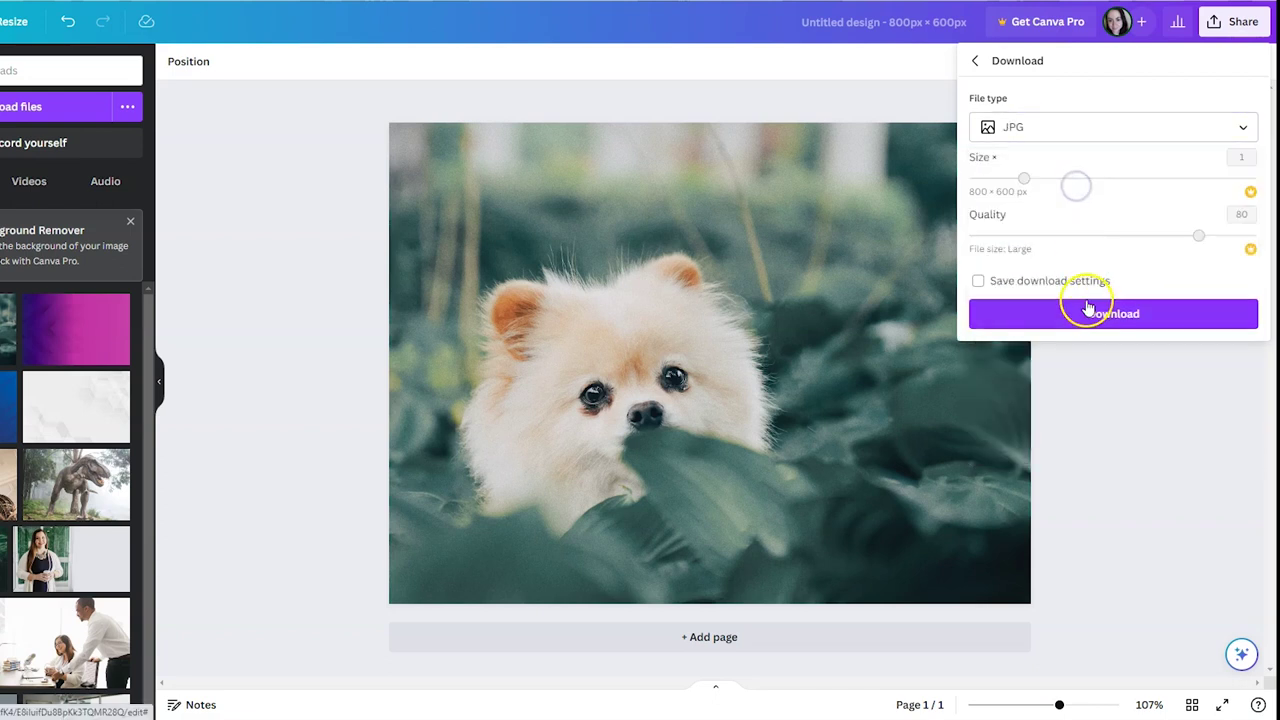
click(1098, 334)
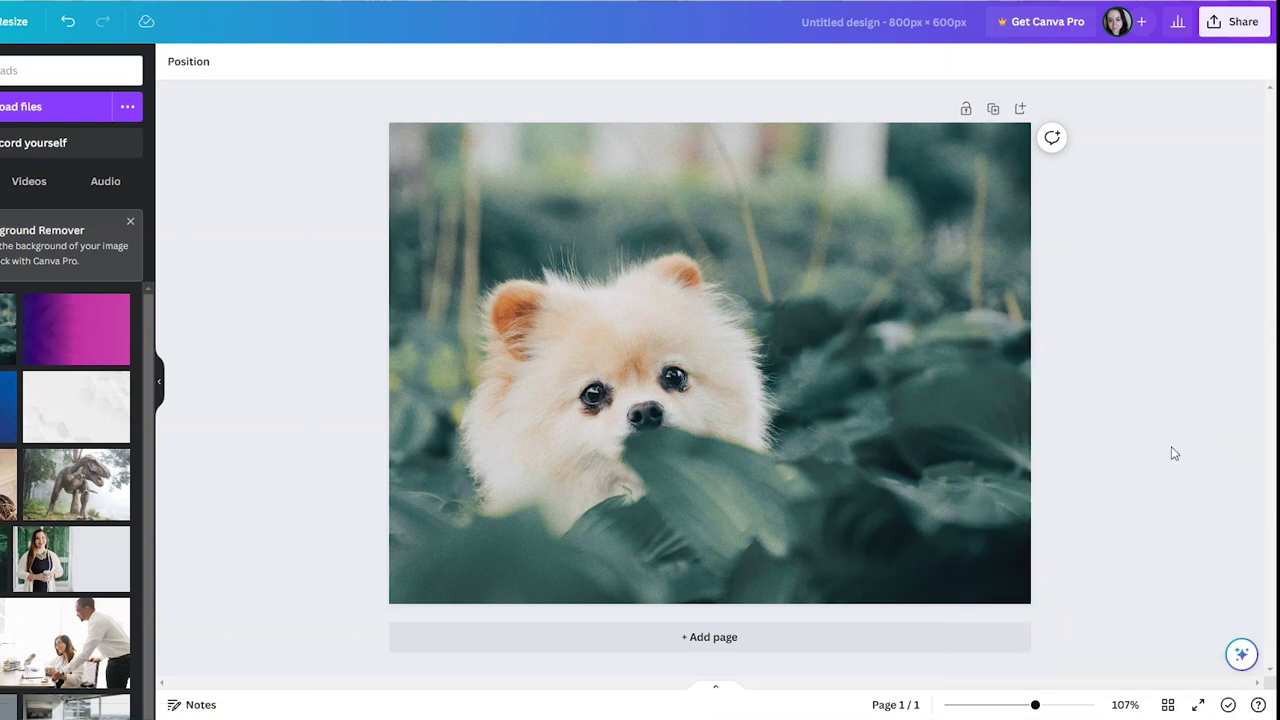
Rename the downloaded Untitled design.jpg to resized cute puppy.jpg in Downloads.
click(883, 716)
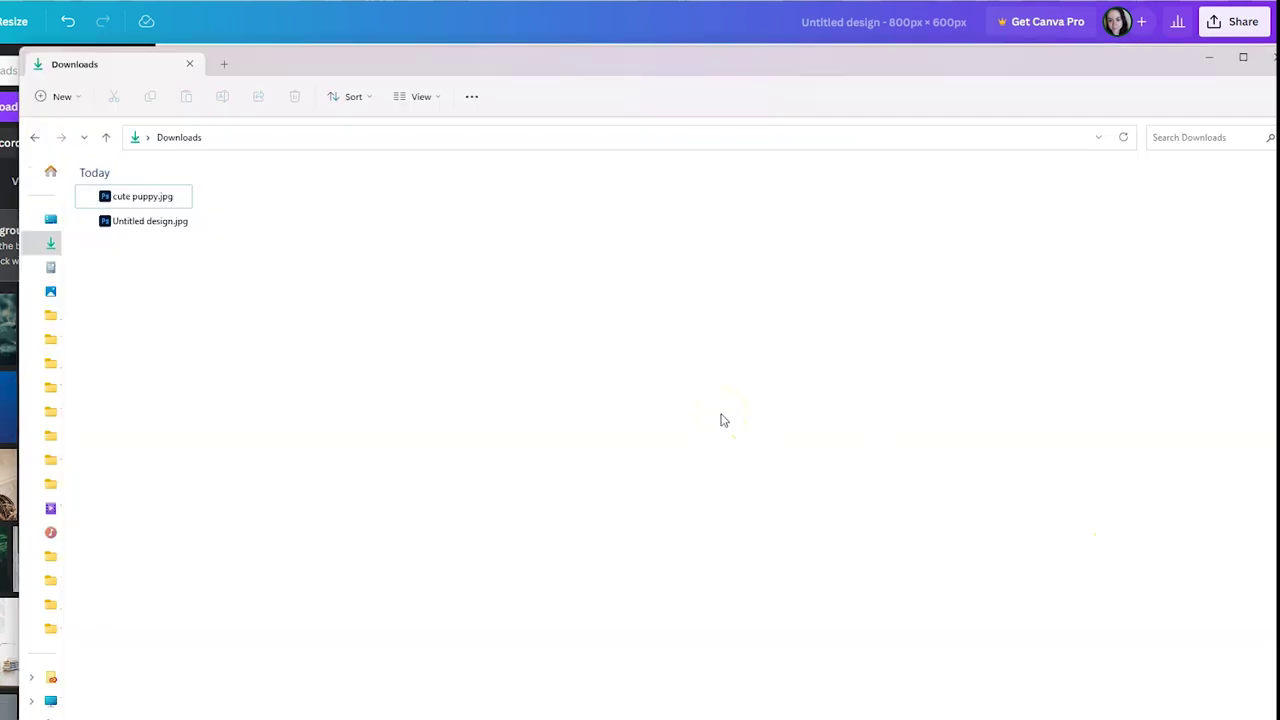
click(154, 229)
click(154, 221)
text(resized cute pup)
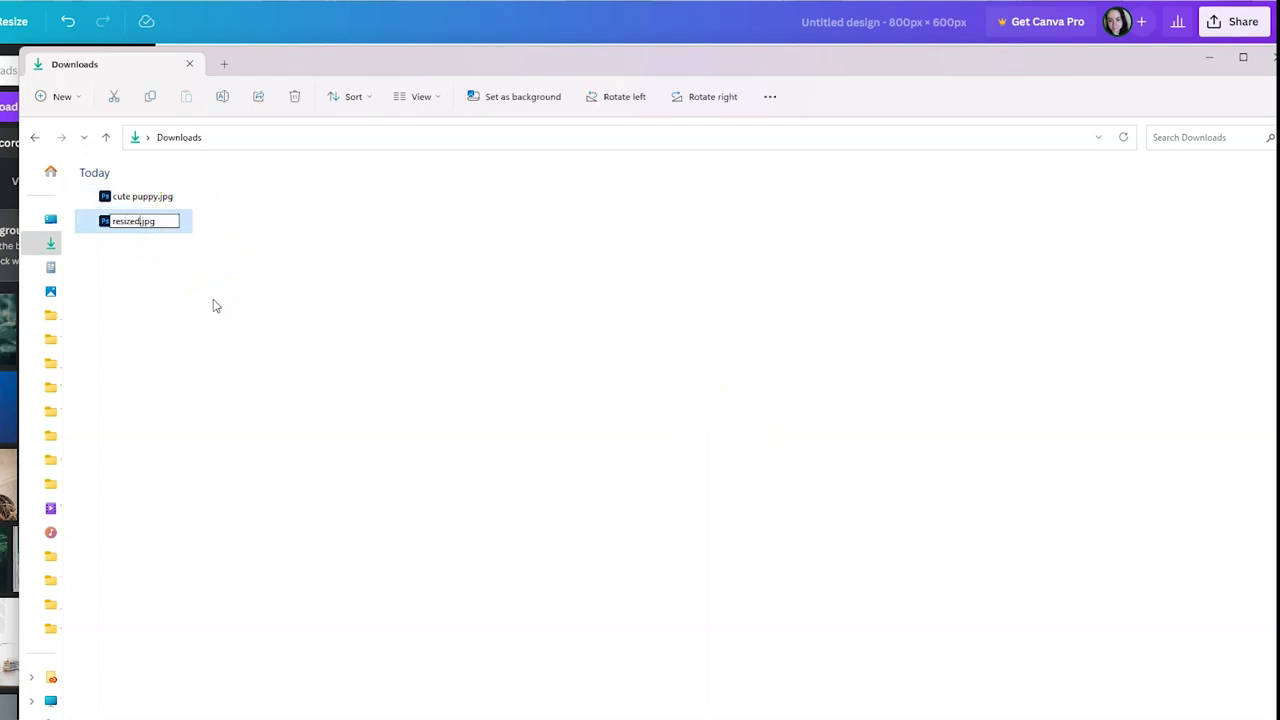
text(py)
key(Return)
Confirm resized cute puppy.jpg is 57.4 KB in Properties, then open it in Photos.
right_click(163, 224)
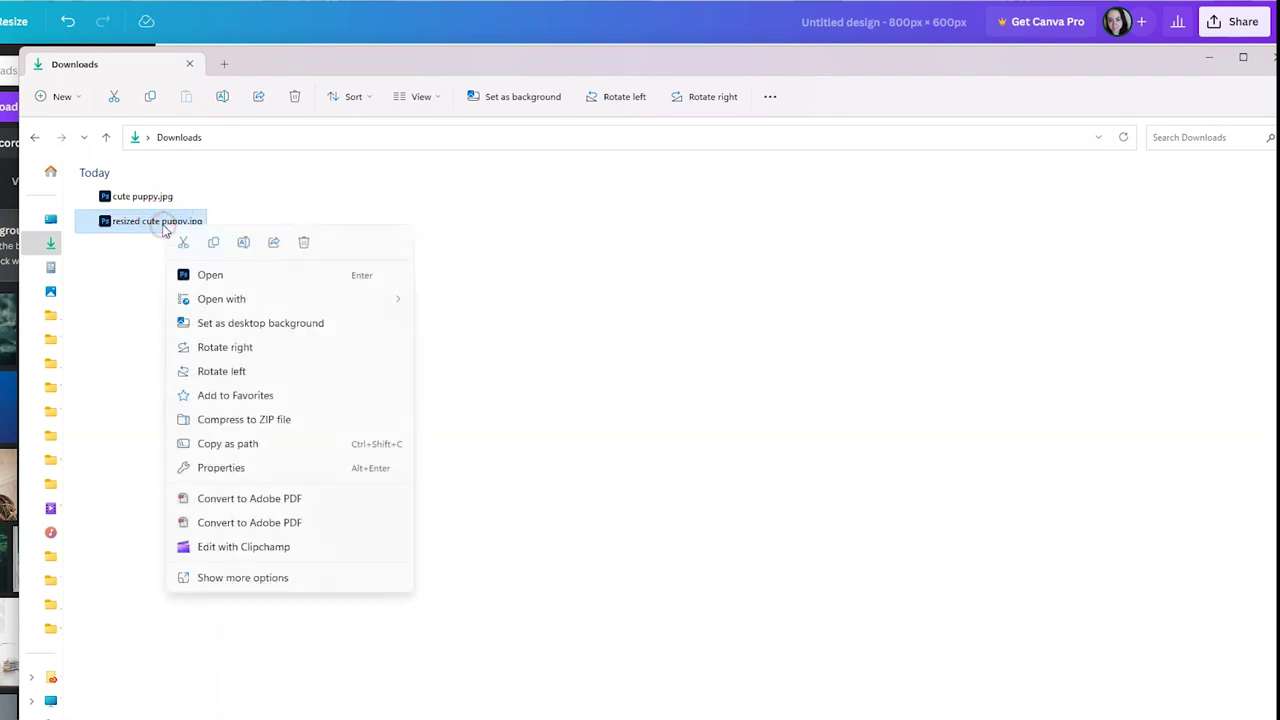
click(221, 467)
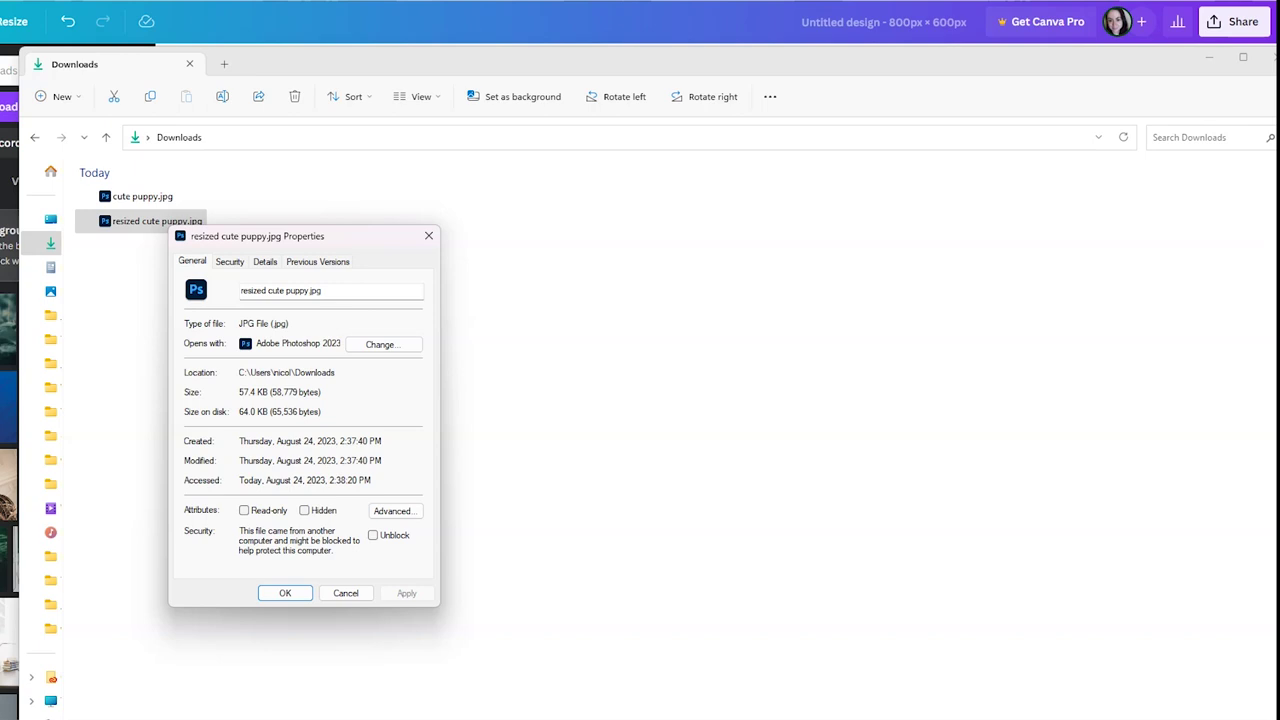
click(109, 223)
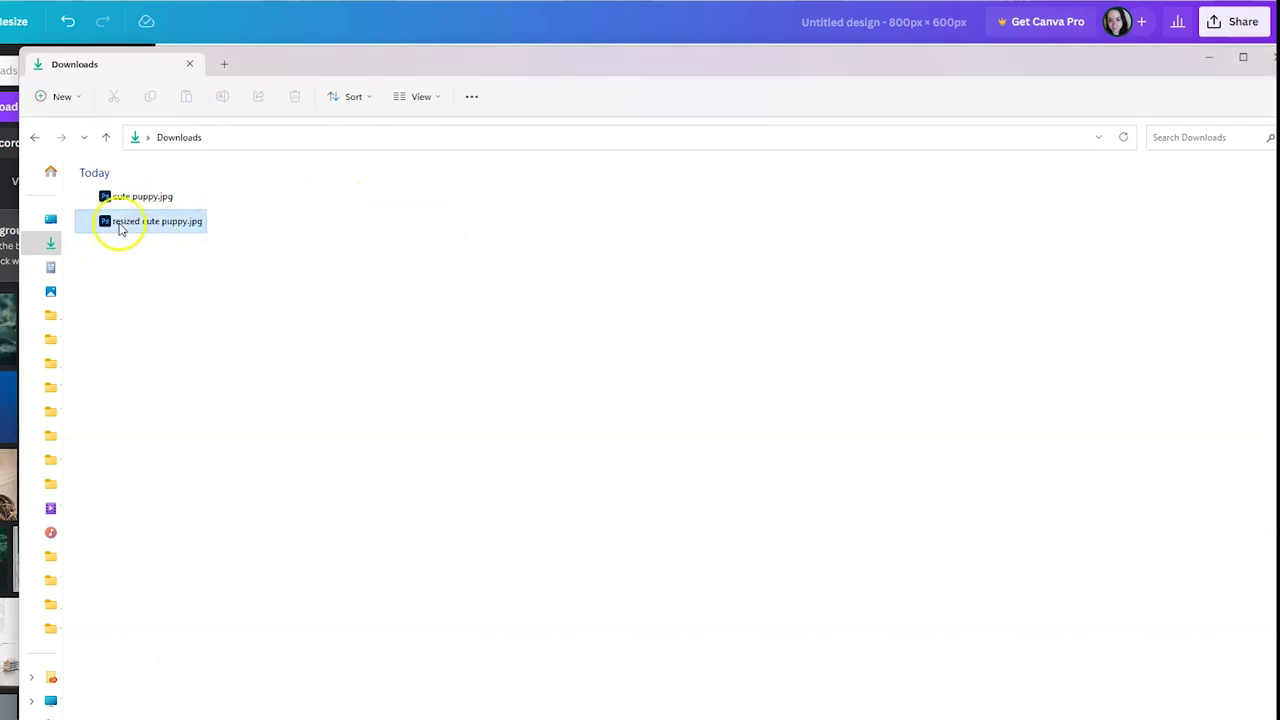
right_click(118, 223)
mouse_move(170, 297)
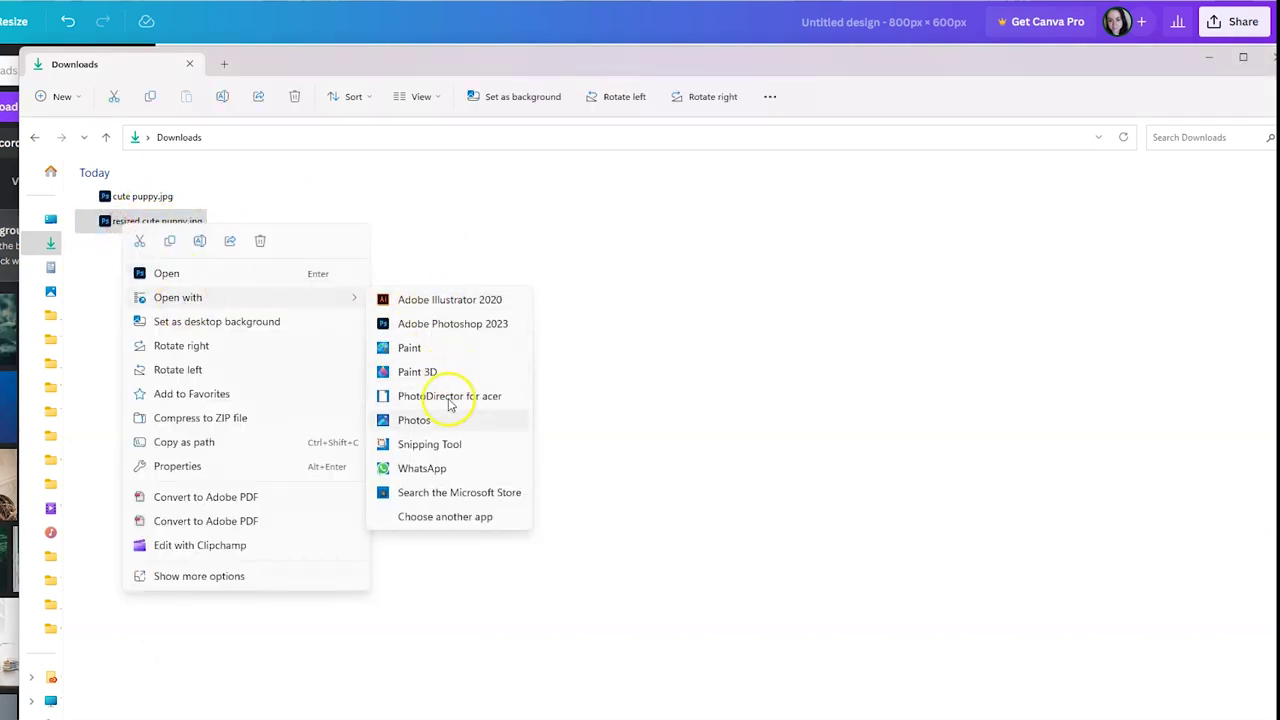
click(414, 420)
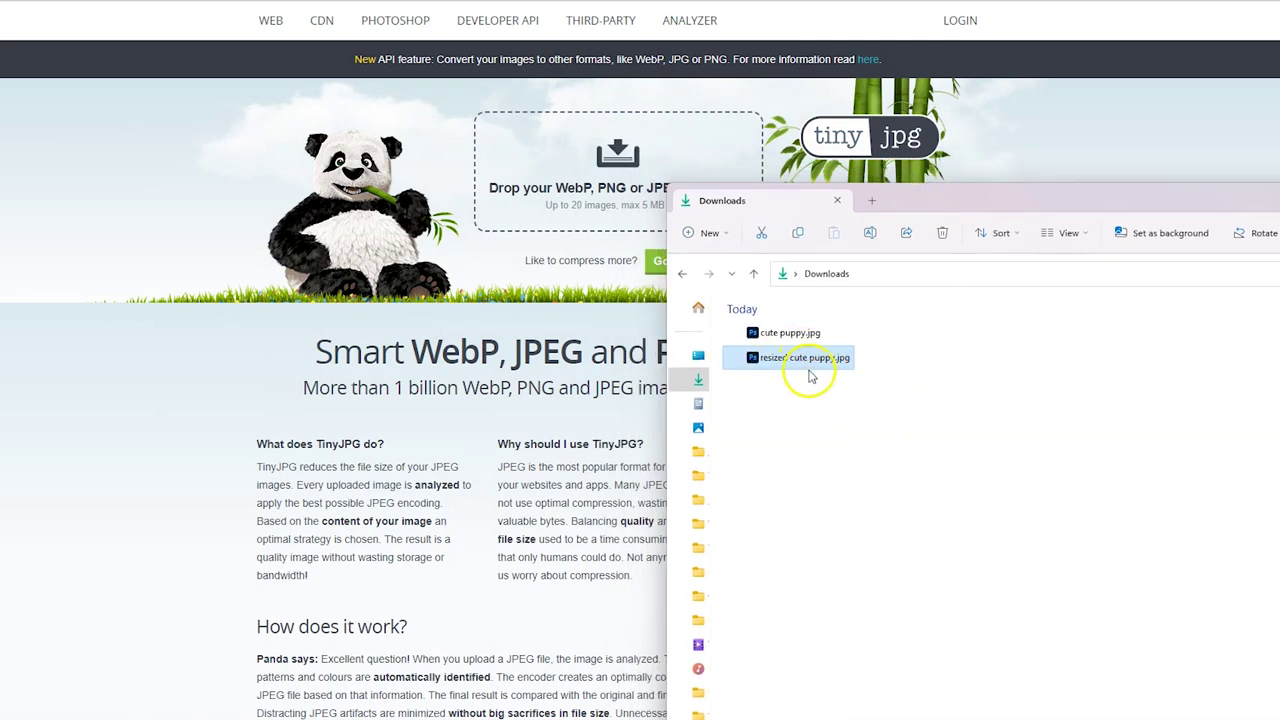
Compress resized cute puppy.jpg in TinyJPG from 58.8 KB to 52.9 KB and download tinified.zip.
drag(799, 370, 566, 171)
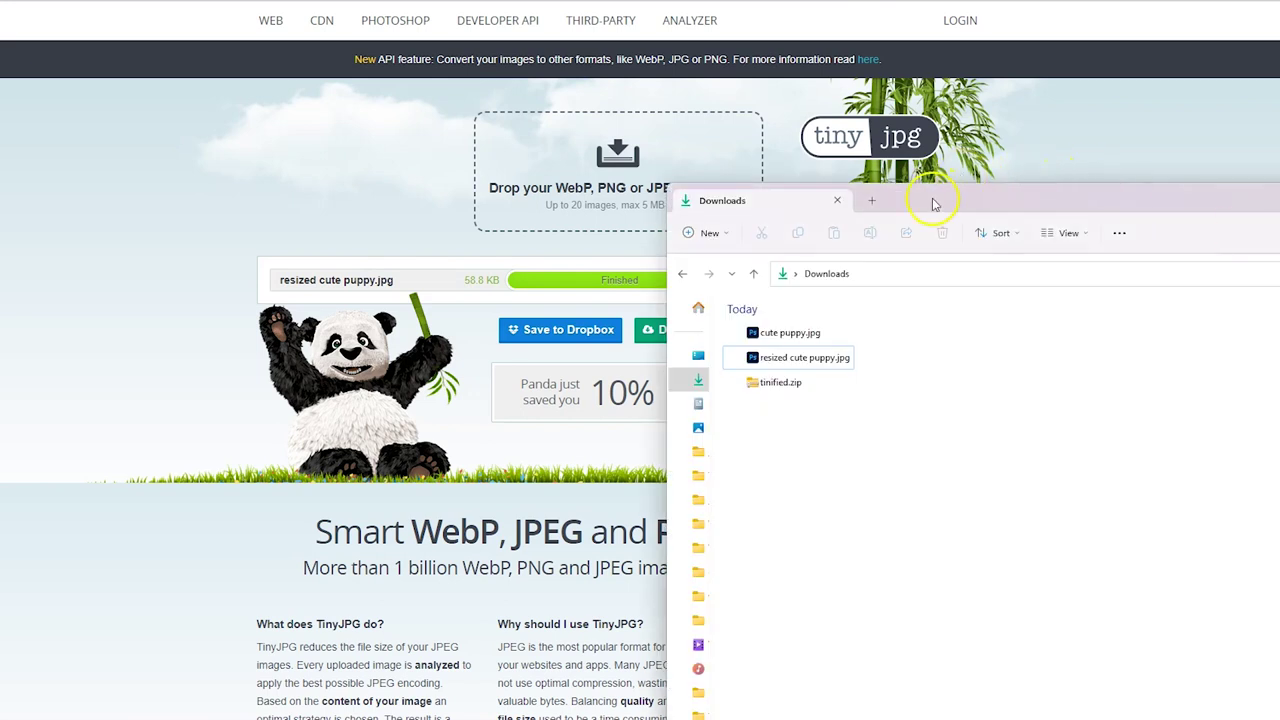
drag(925, 172, 408, 157)
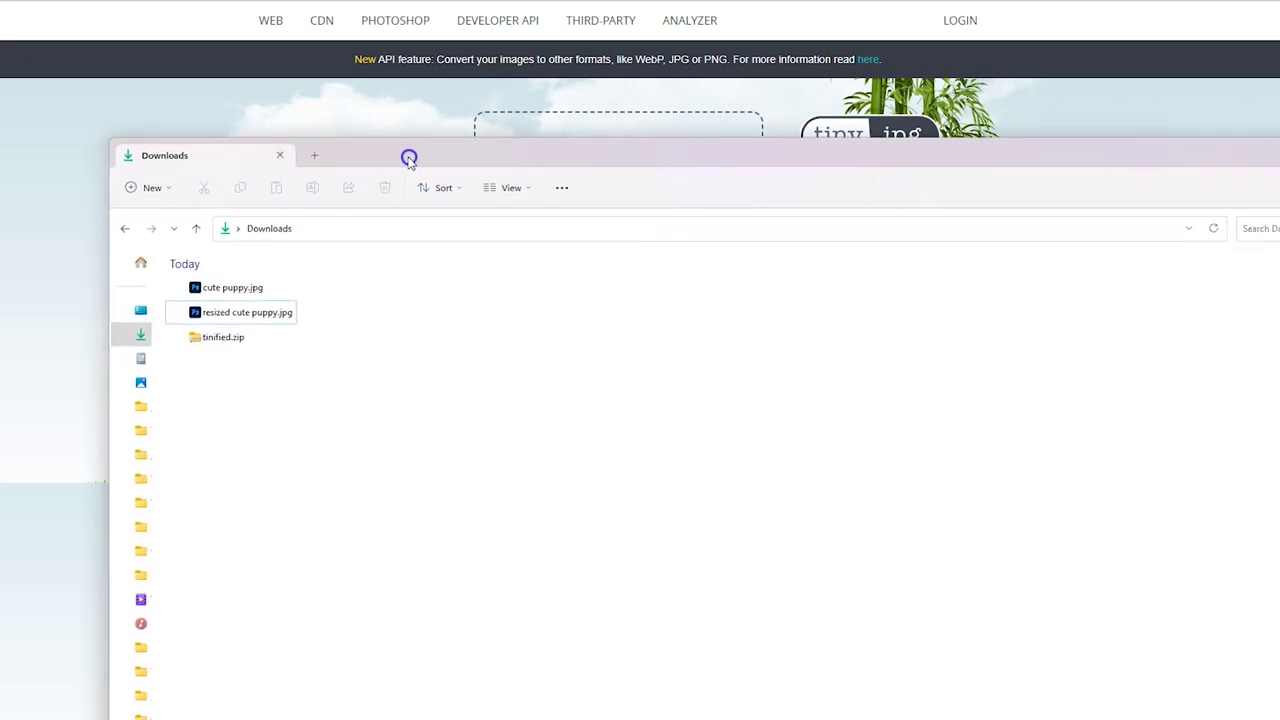
Extract tinified.zip into a tinified folder.
double_click(226, 342)
click(596, 188)
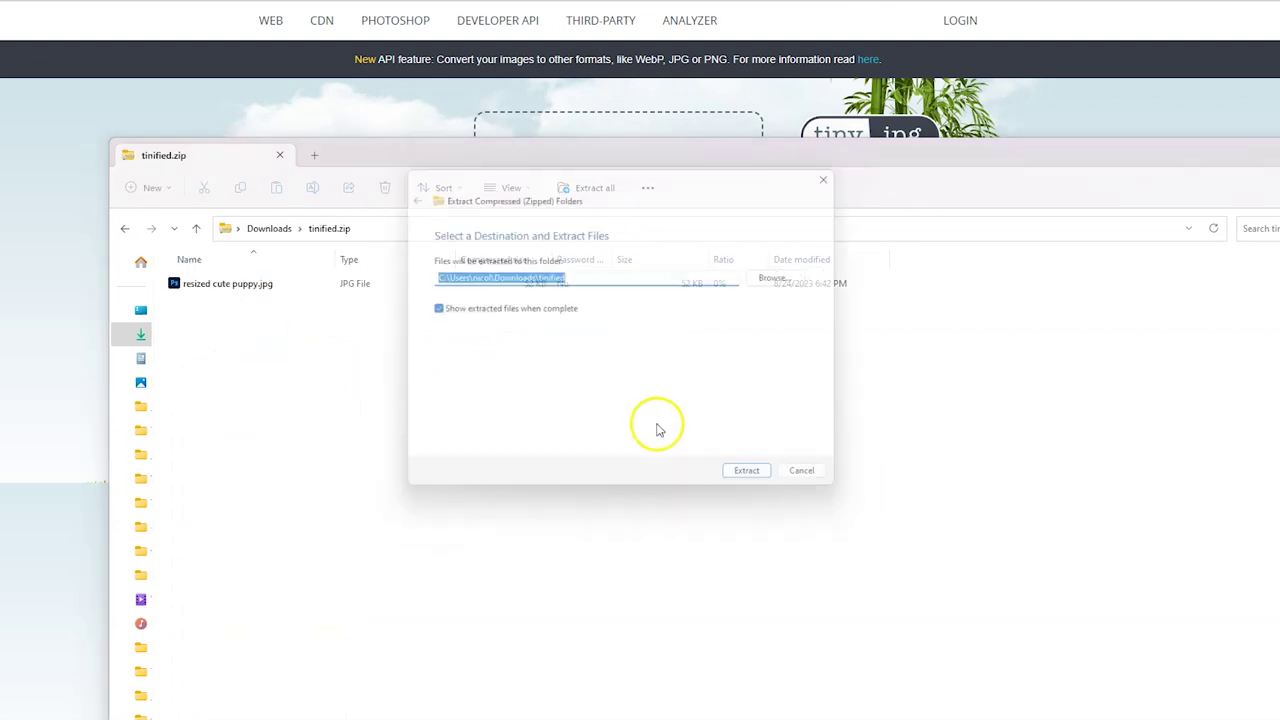
click(755, 484)
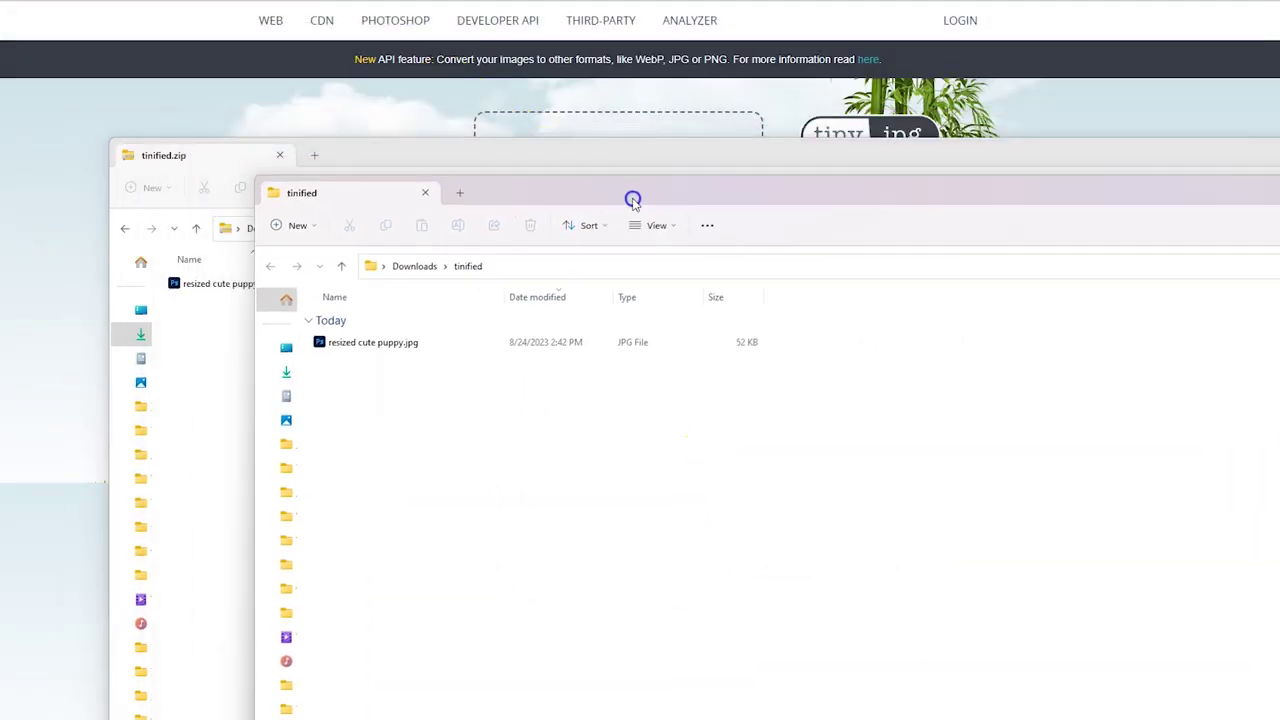
drag(633, 200, 780, 263)
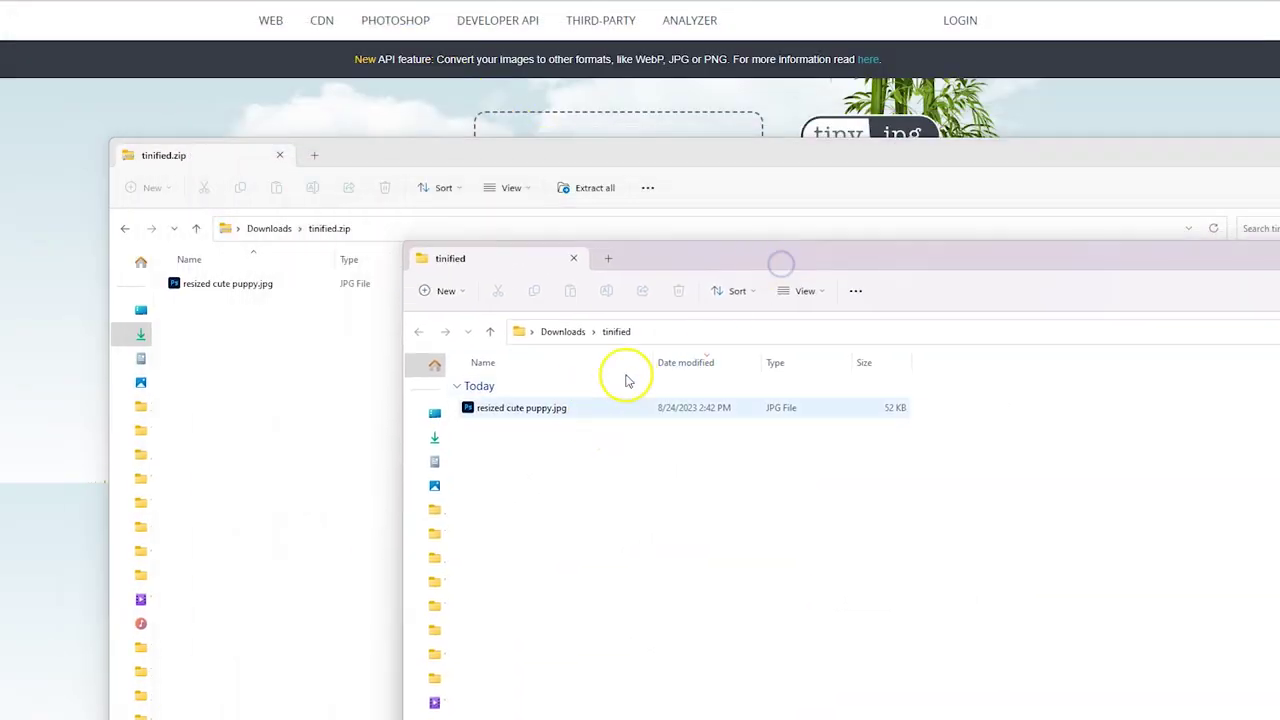
drag(676, 262, 560, 246)
Rename the extracted image to 'resized and compressed cute puppy.jpg'.
click(390, 398)
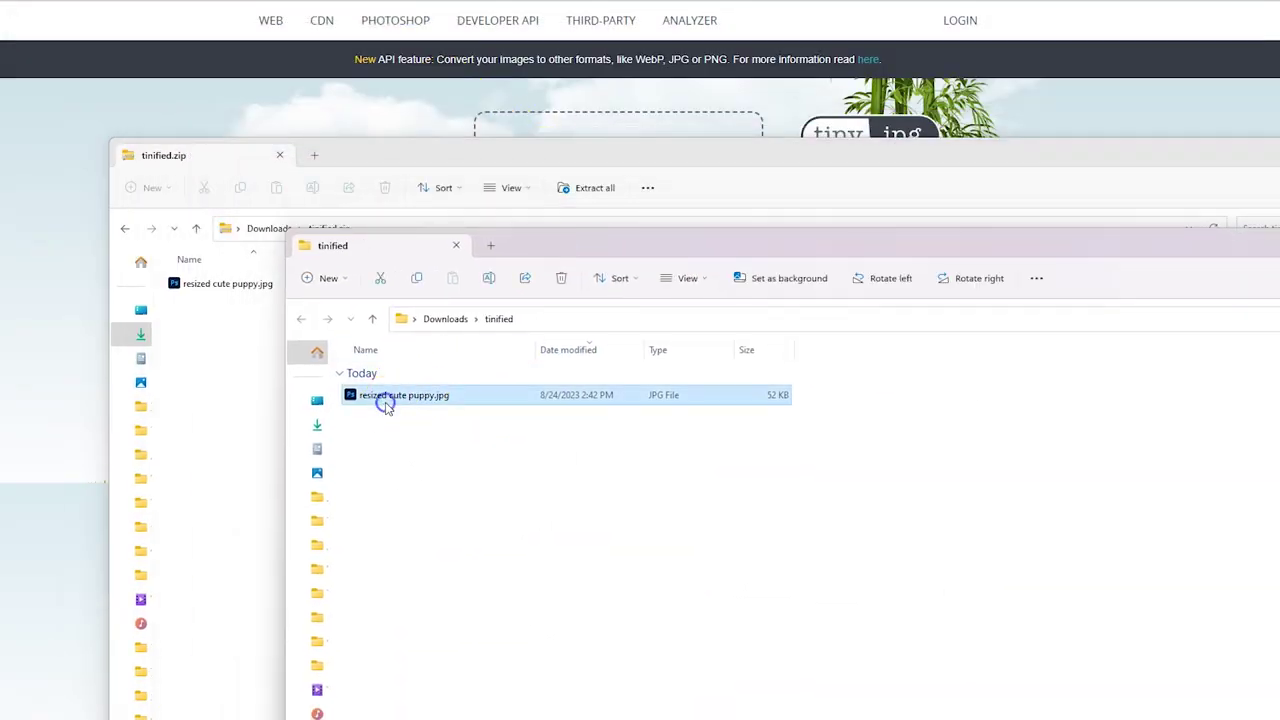
click(390, 398)
click(450, 396)
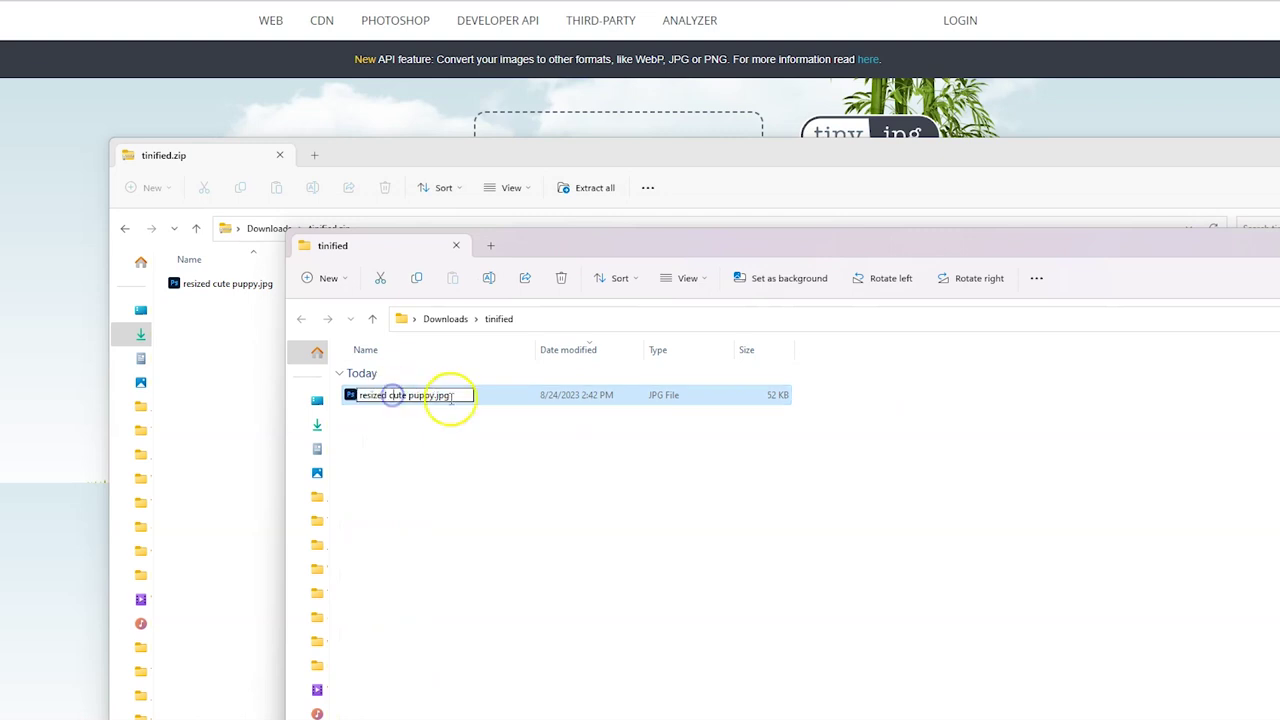
text(and compressed)
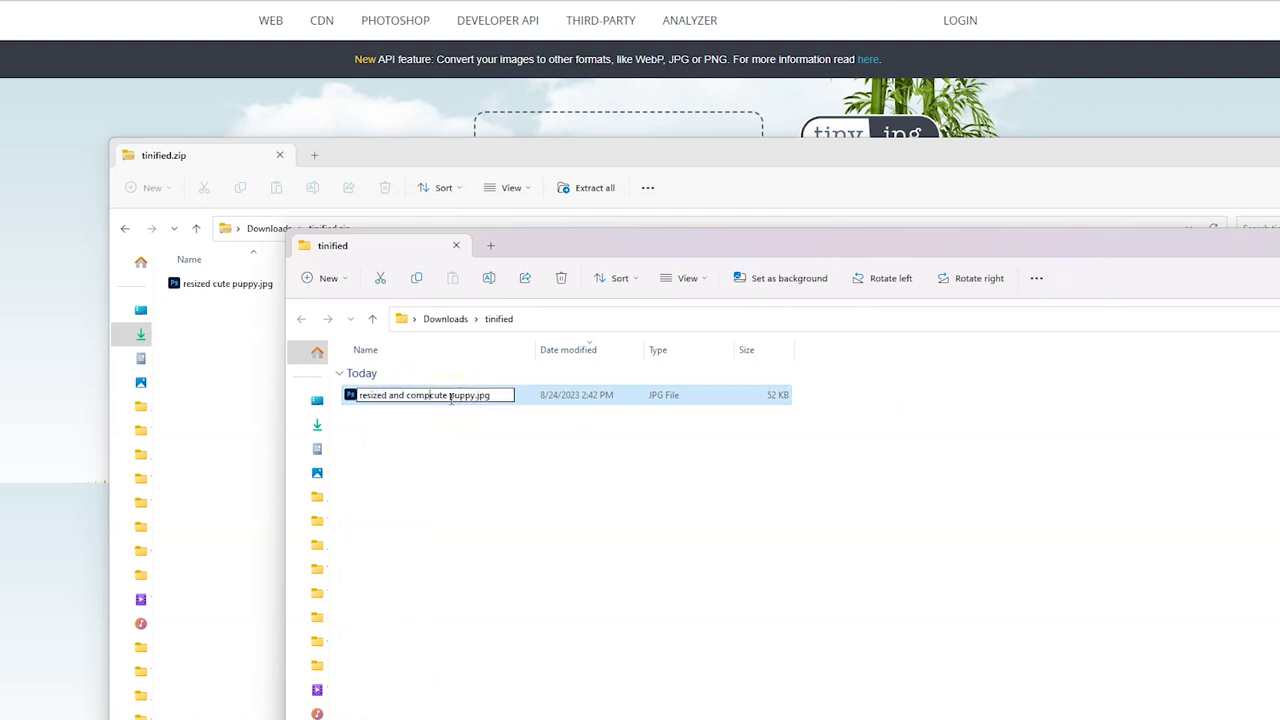
key(Return)
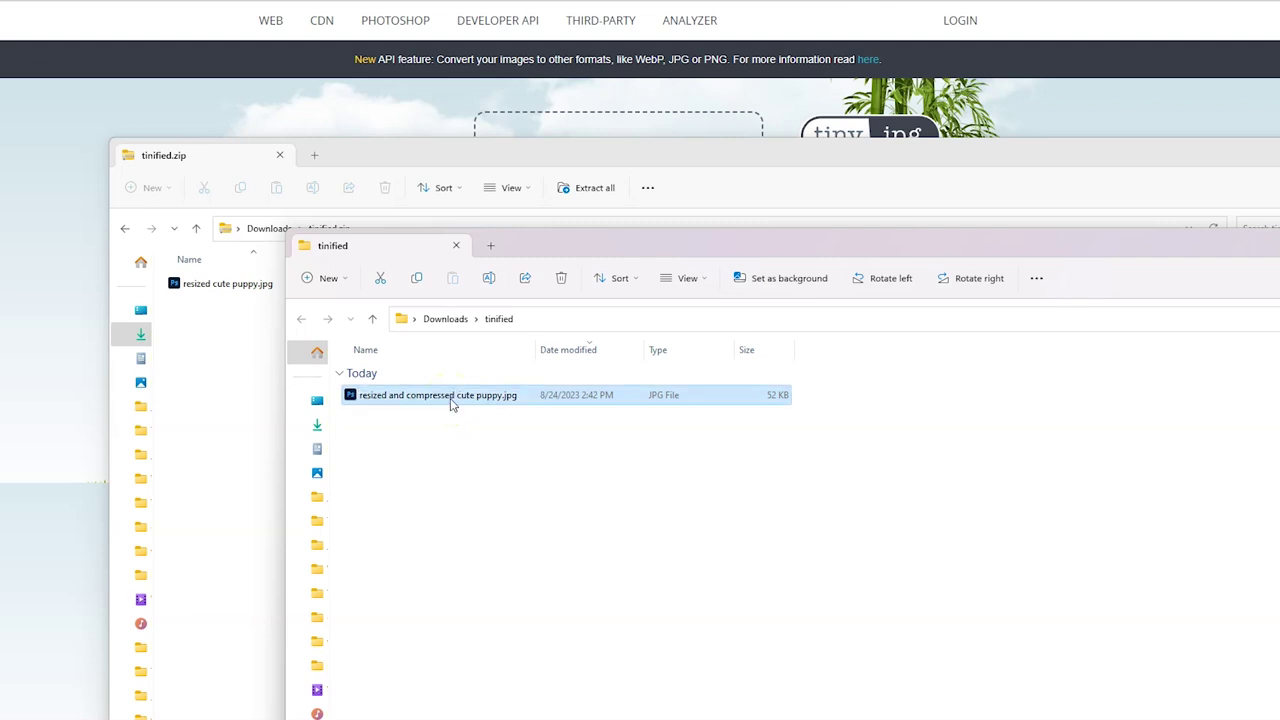
Check the renamed file's Properties, confirming its size is 51.7 KB.
right_click(465, 397)
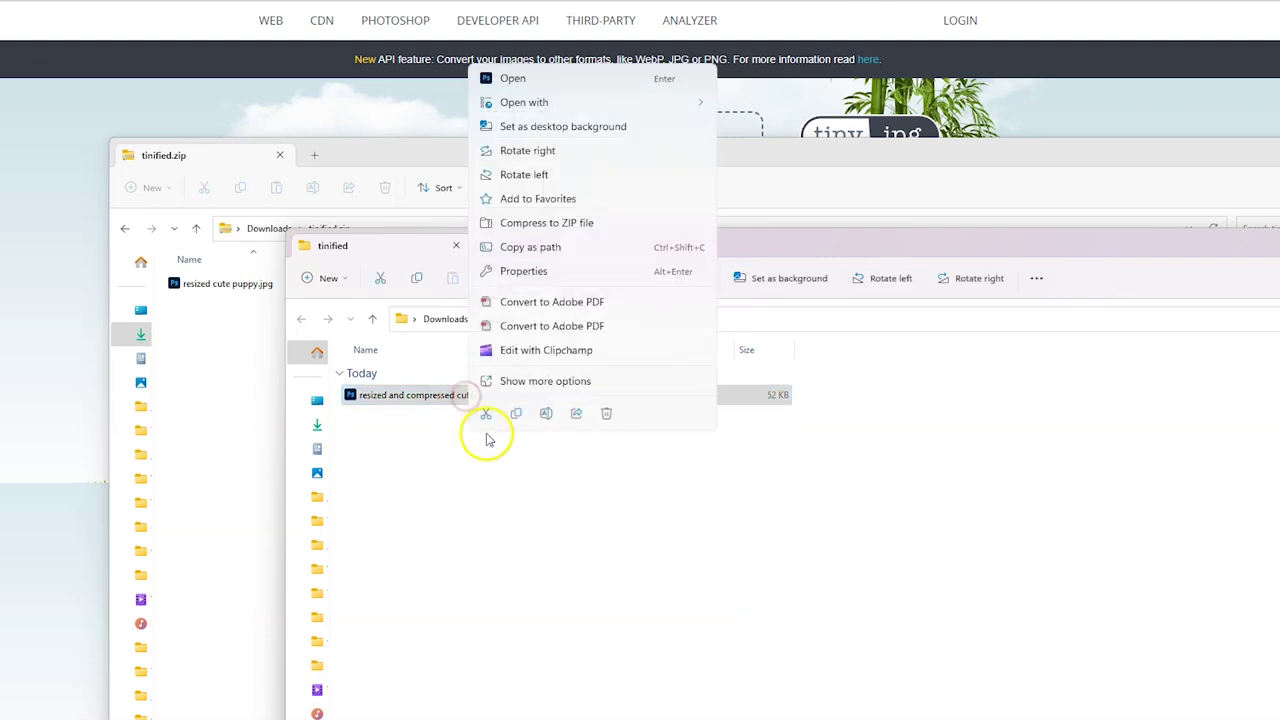
click(524, 272)
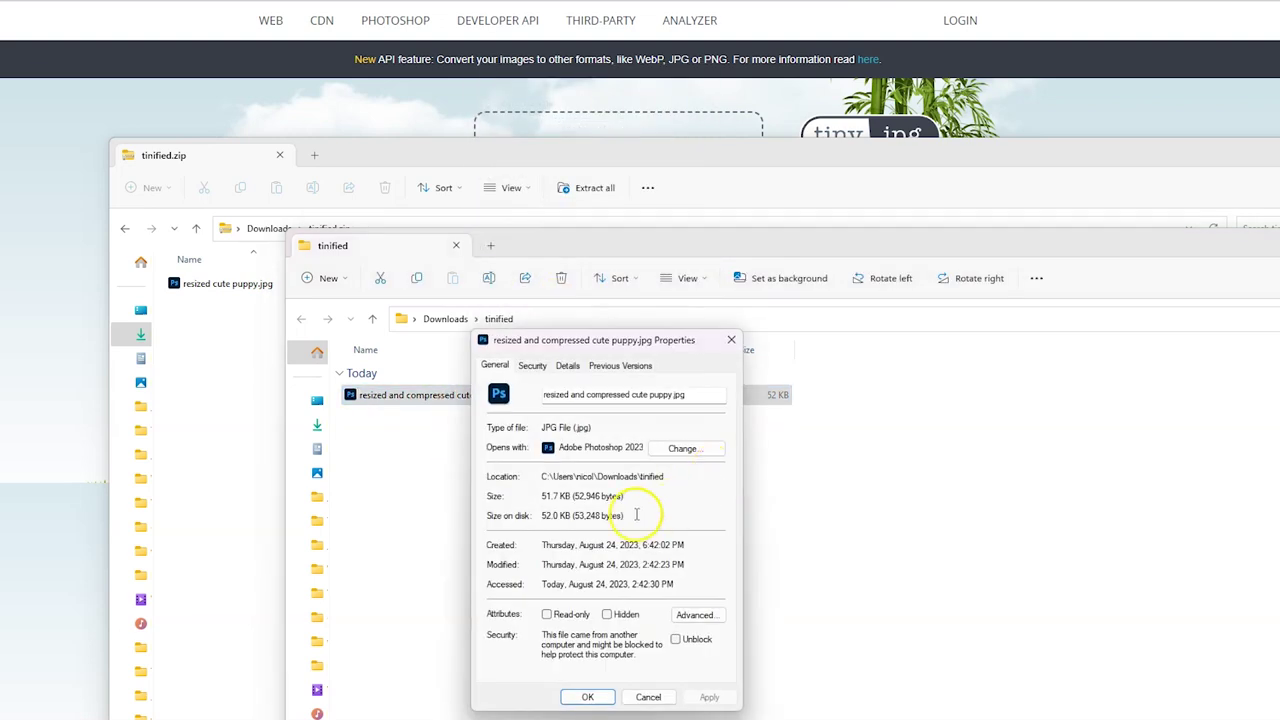
double_click(556, 496)
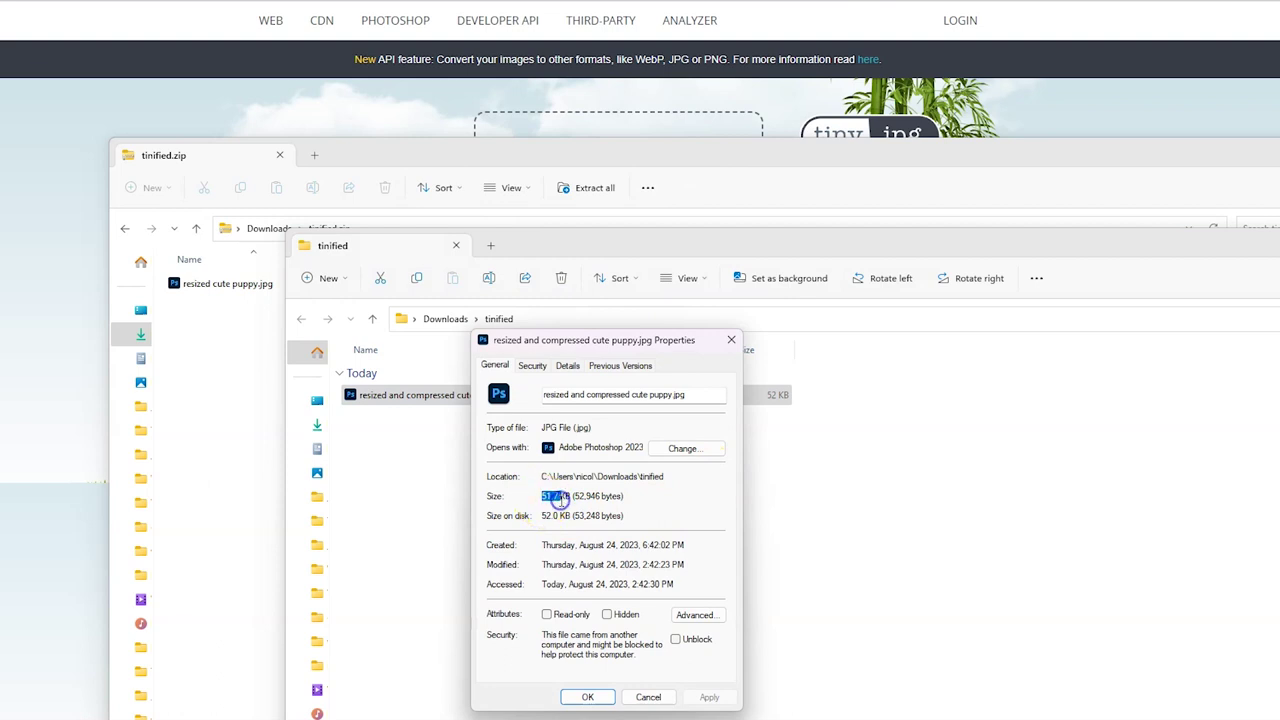
click(560, 500)
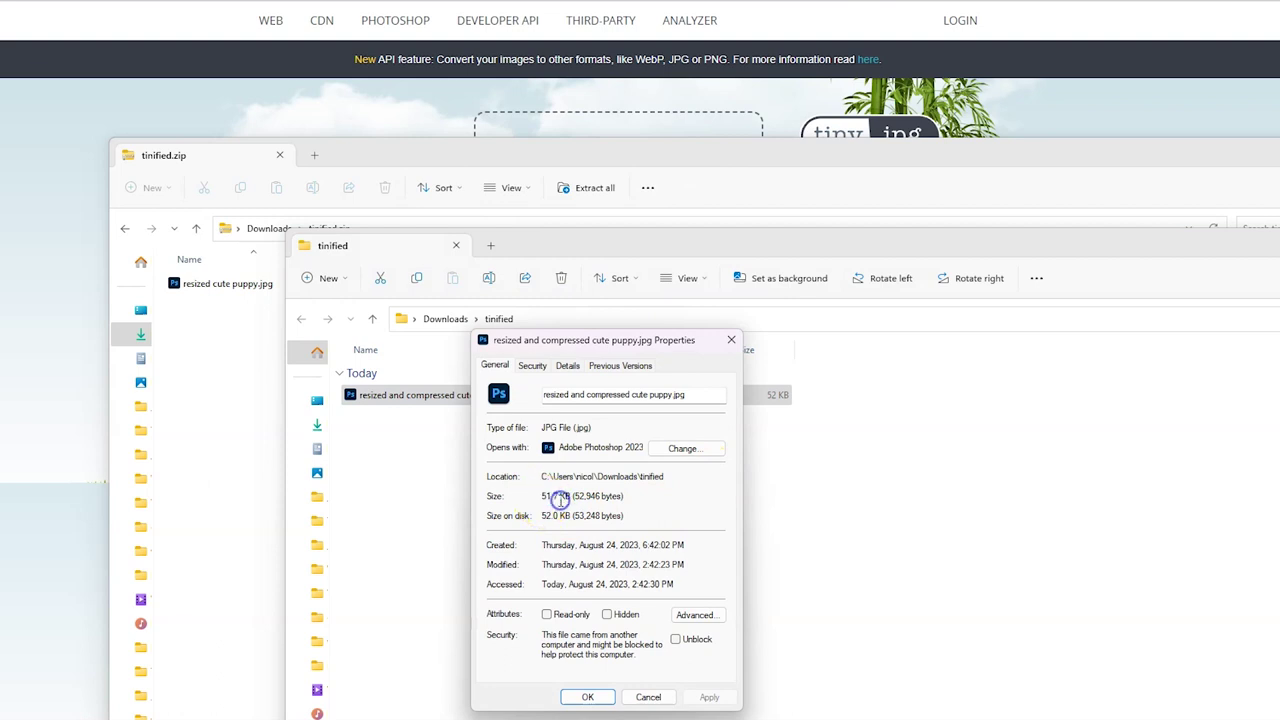
click(733, 340)
Open resized and compressed cute puppy.jpg with Photos.
right_click(436, 402)
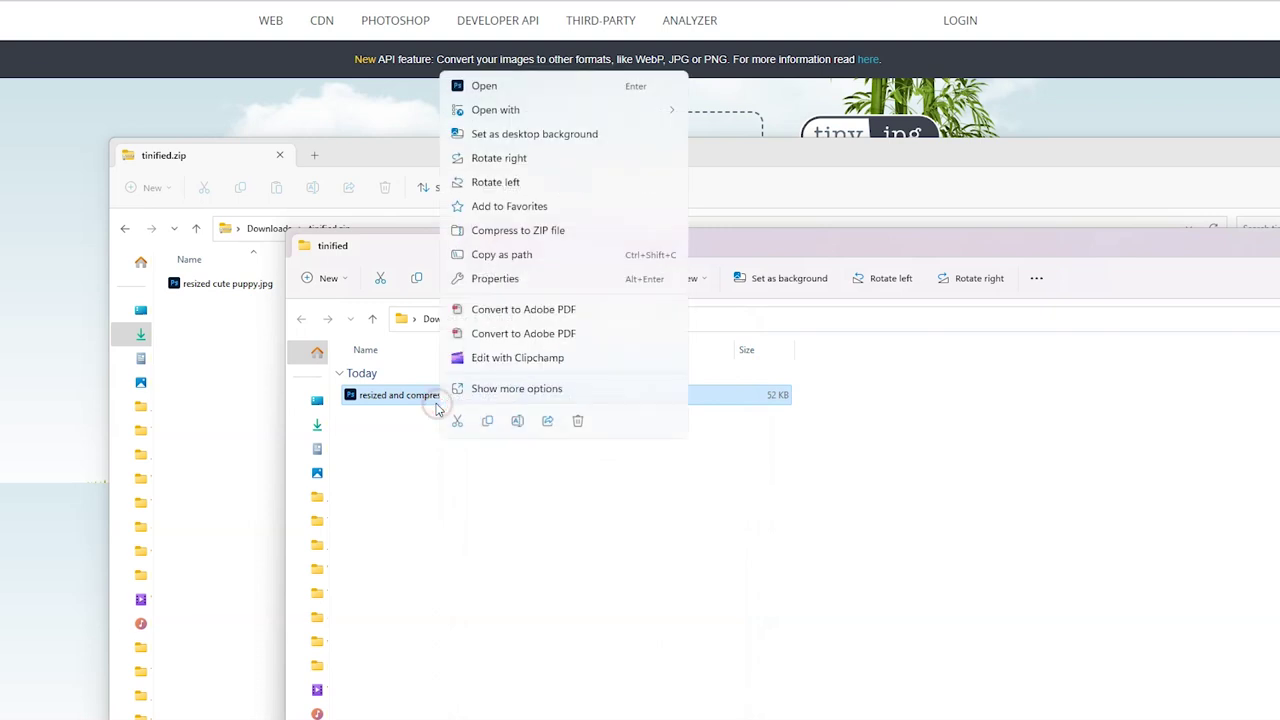
mouse_move(529, 108)
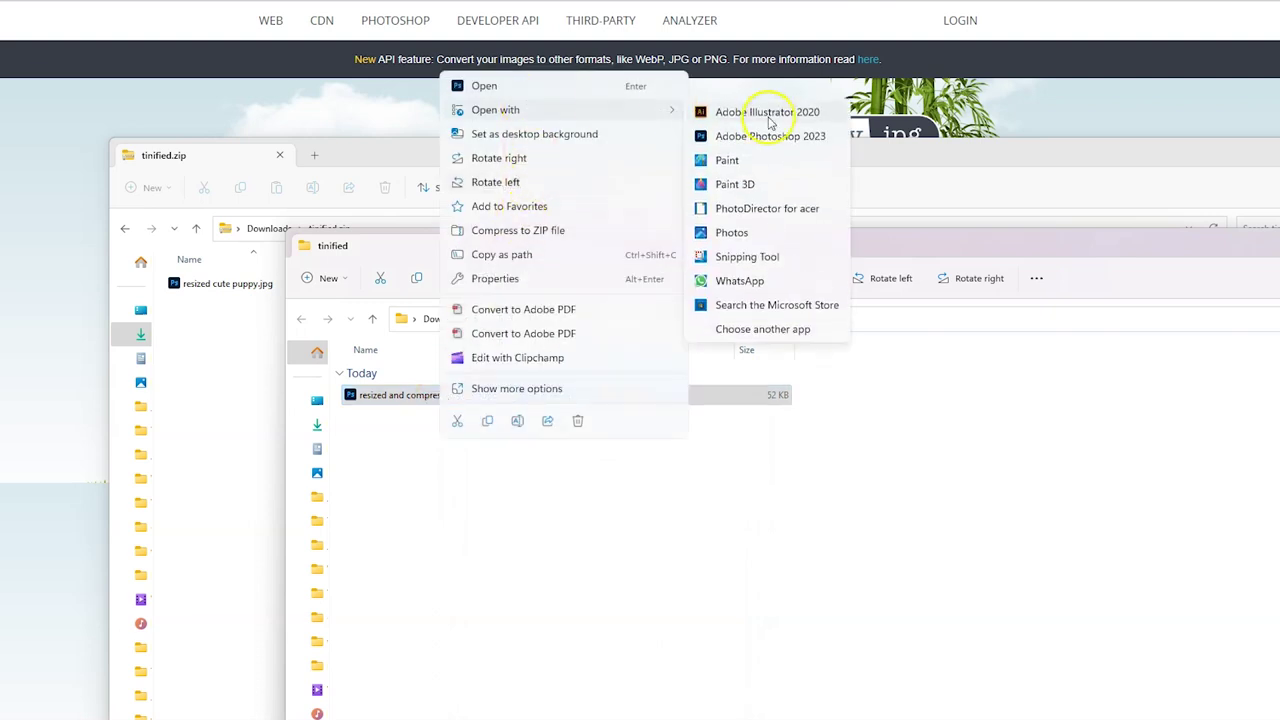
click(771, 237)
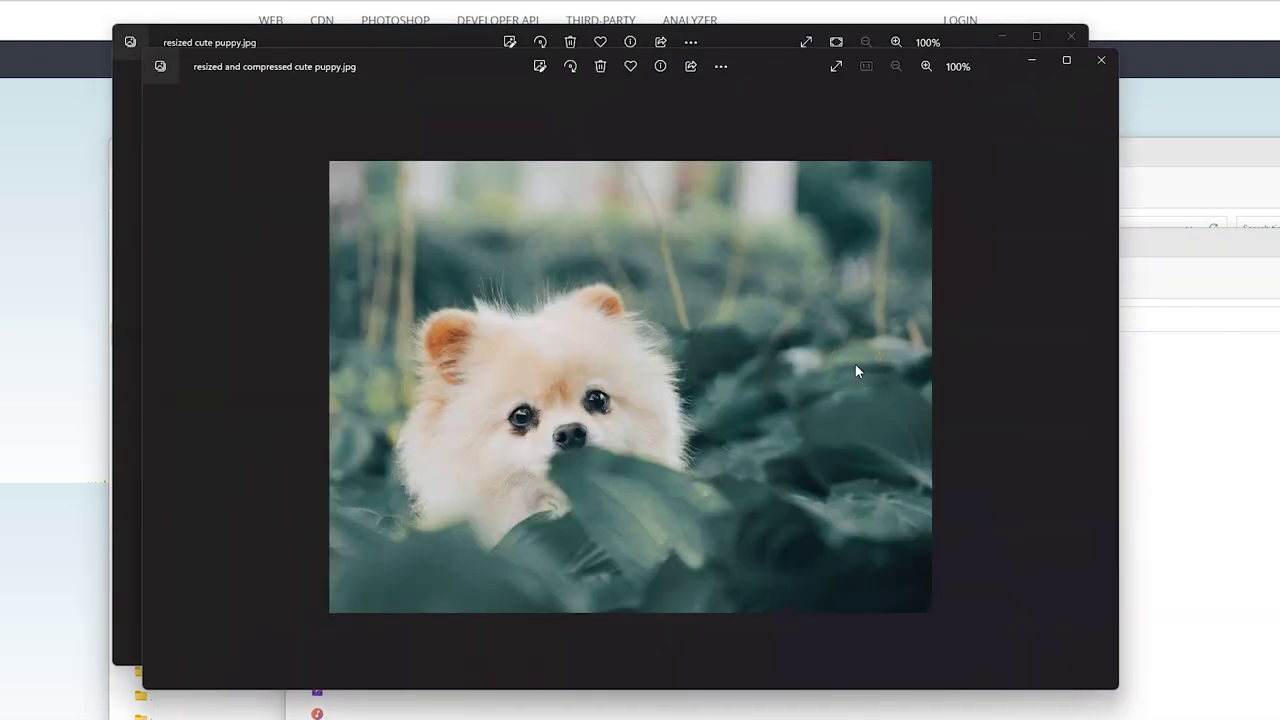
Move the compressed puppy image window aside to reveal the resized cute puppy.jpg window.
drag(395, 79, 298, 87)
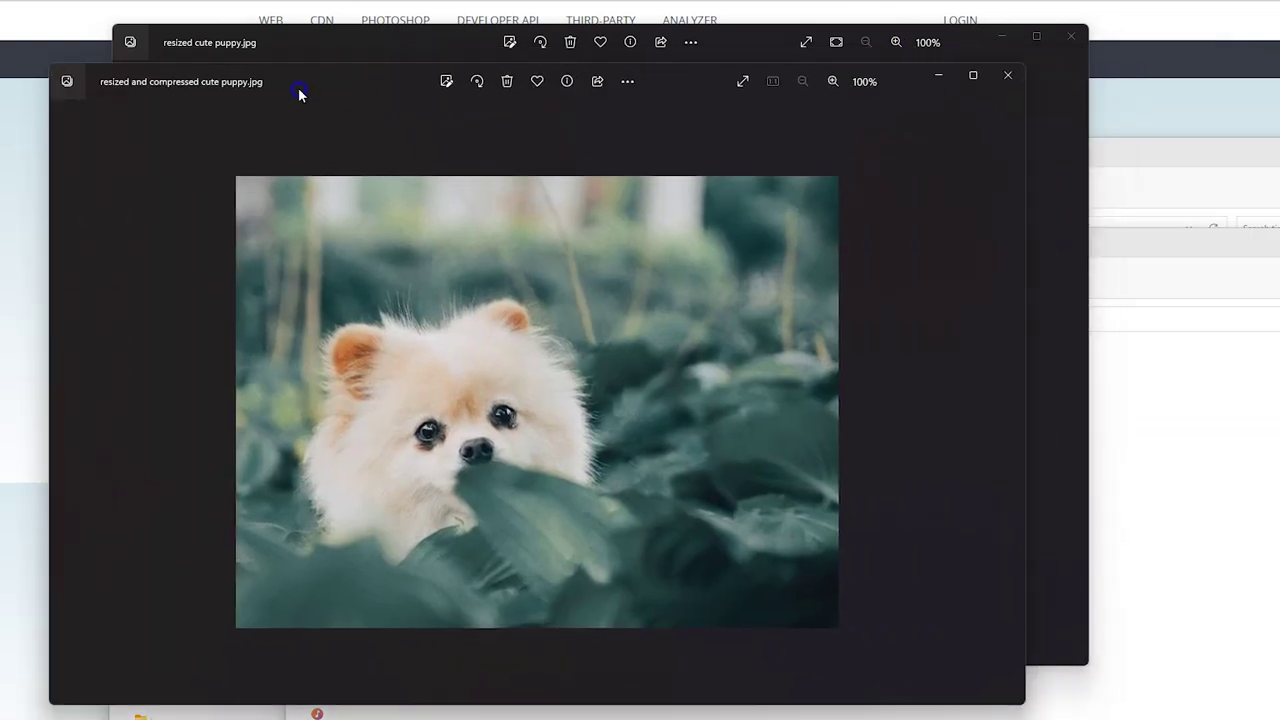